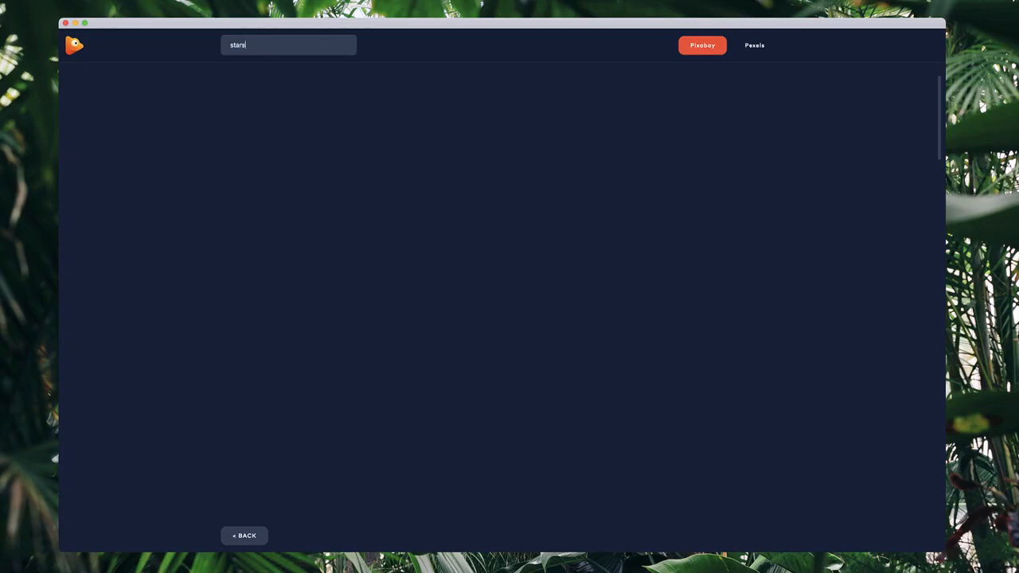
Import the starry desert campfire photo from the Pexels results for stars and choose the 3D Parallax project type.
{"action": "left_click", "coordinate": [754, 45]}
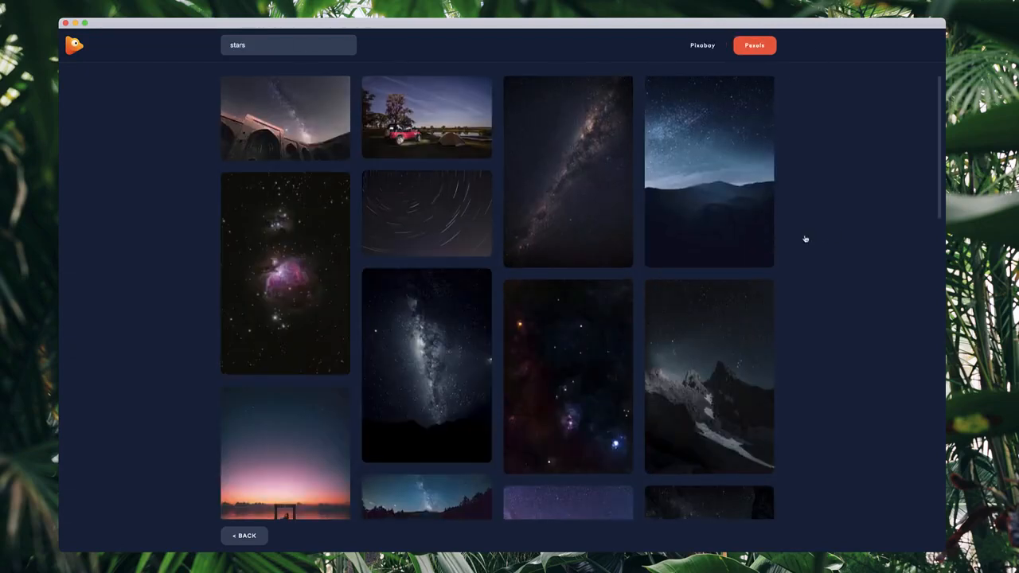
{"action": "scroll", "coordinate": [682, 262], "scroll_direction": "down", "scroll_amount": 10}
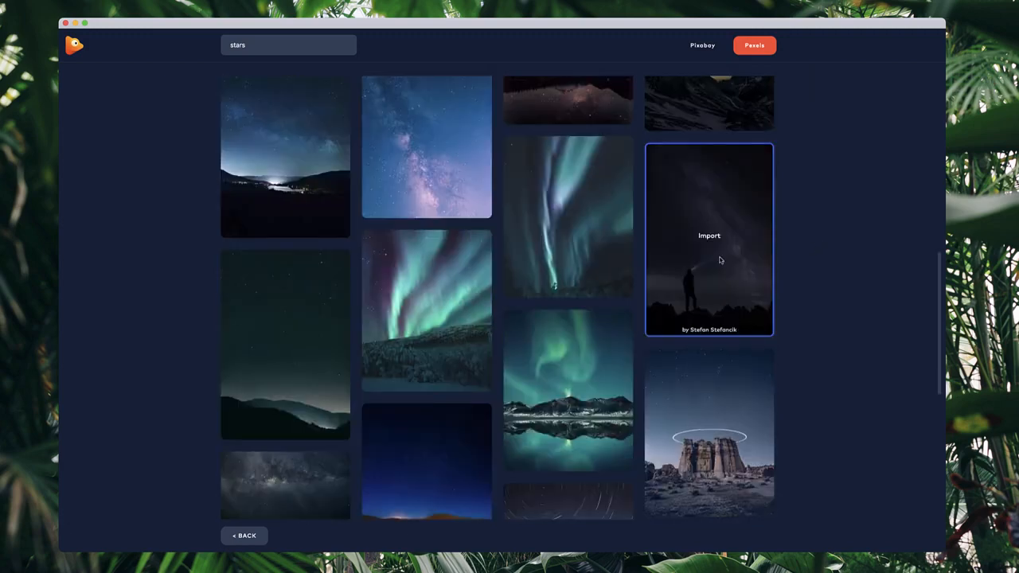
{"action": "scroll", "coordinate": [689, 264], "scroll_direction": "down", "scroll_amount": 5}
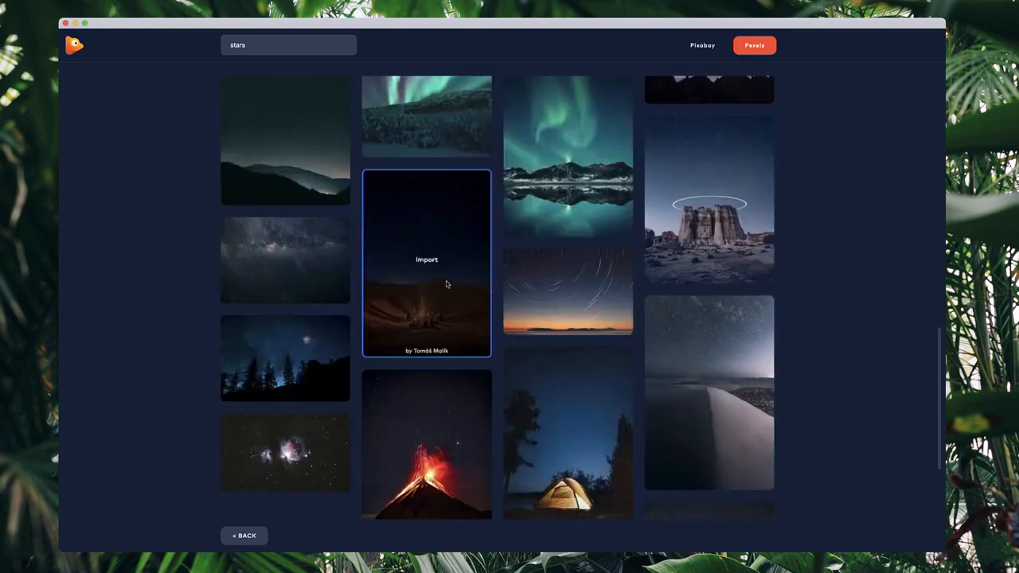
{"action": "left_click", "coordinate": [437, 266]}
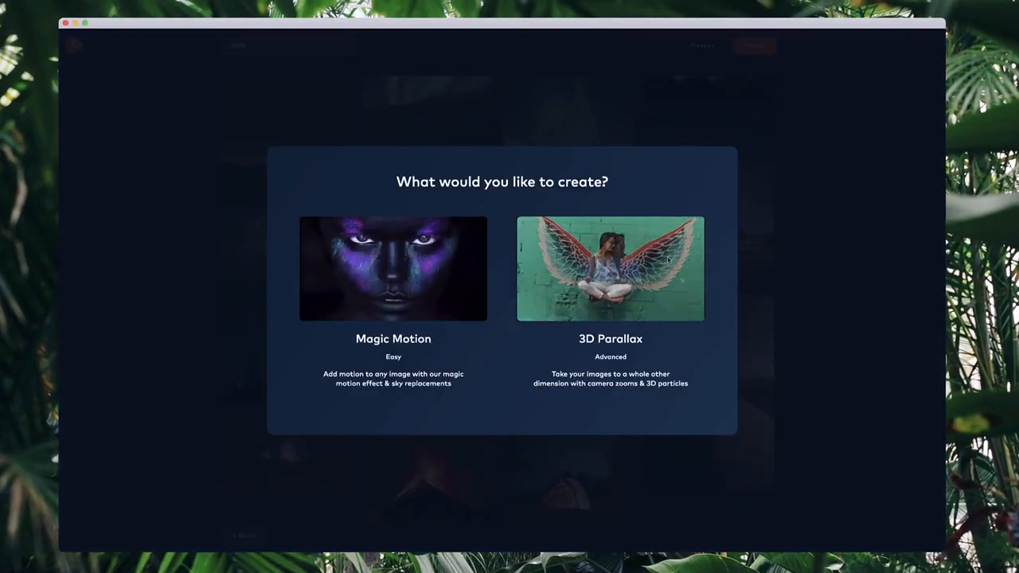
{"action": "left_click", "coordinate": [621, 278]}
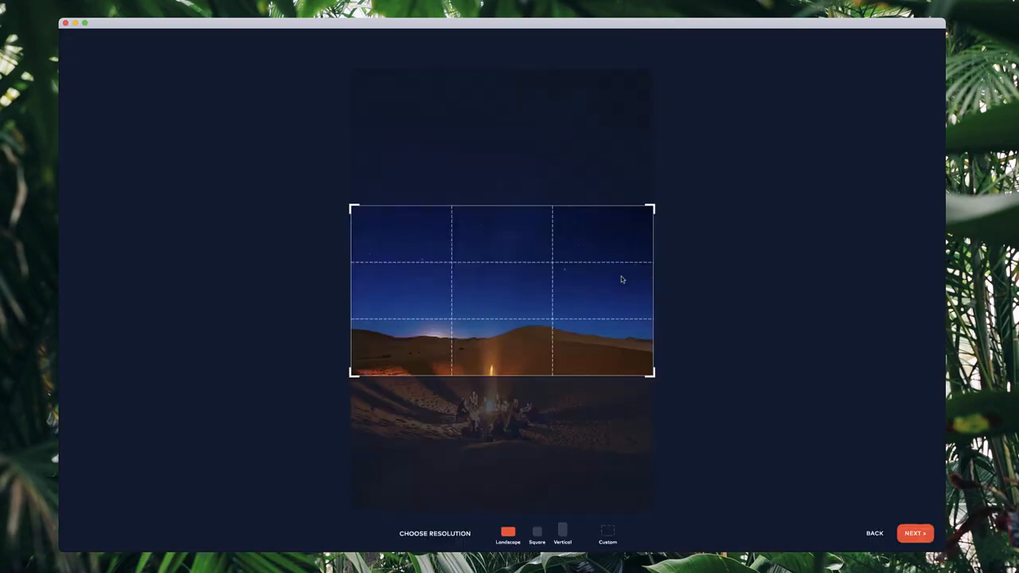
Crop the image to a square covering only the starry sky, then skip the cutout and background-fill stages.
{"action": "left_click", "coordinate": [537, 535]}
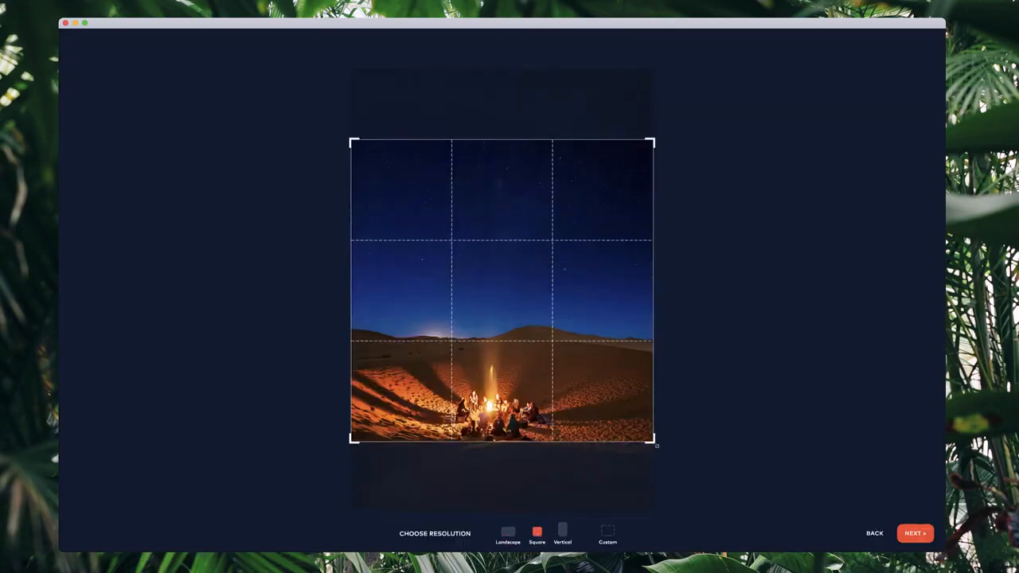
{"action": "left_click_drag", "start_coordinate": [656, 446], "coordinate": [589, 375]}
{"action": "left_click_drag", "start_coordinate": [553, 318], "coordinate": [581, 271]}
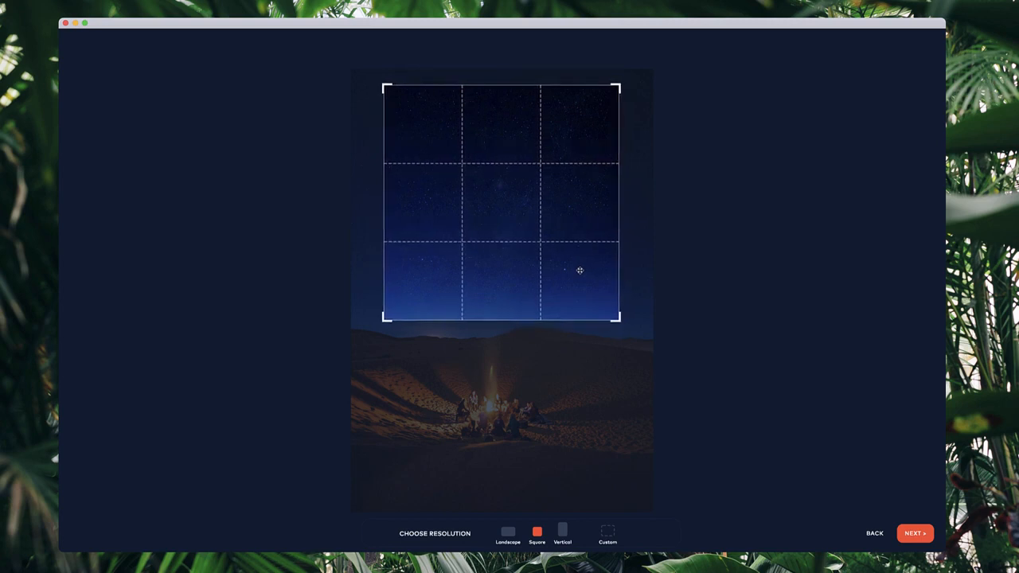
{"action": "left_click", "coordinate": [928, 534]}
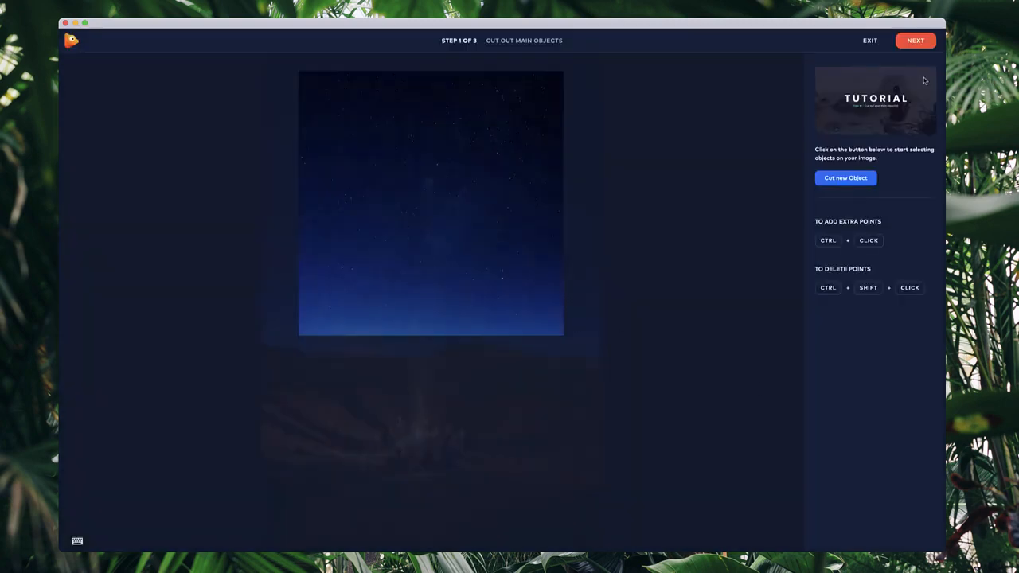
{"action": "left_click", "coordinate": [925, 46]}
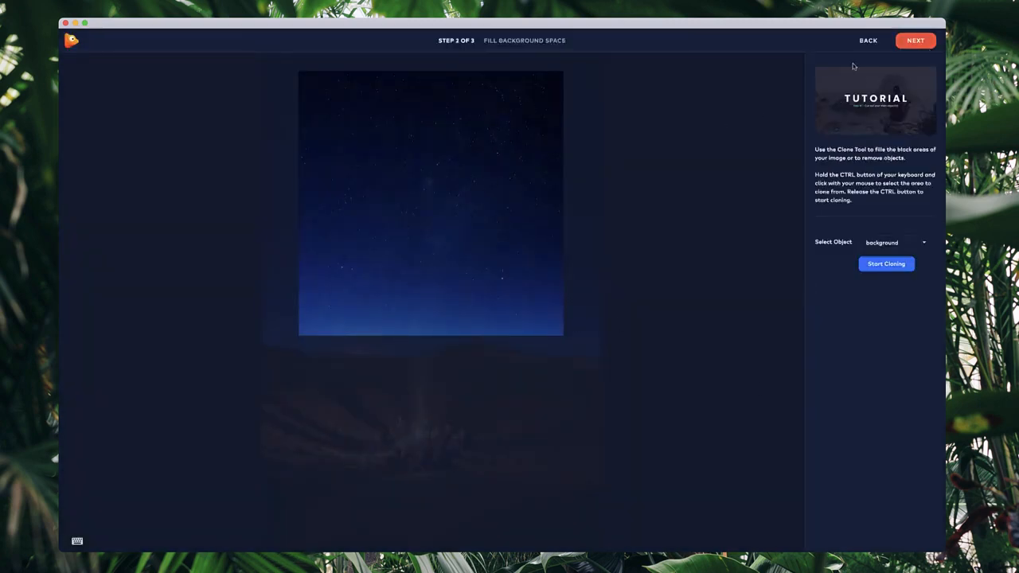
{"action": "left_click", "coordinate": [919, 44]}
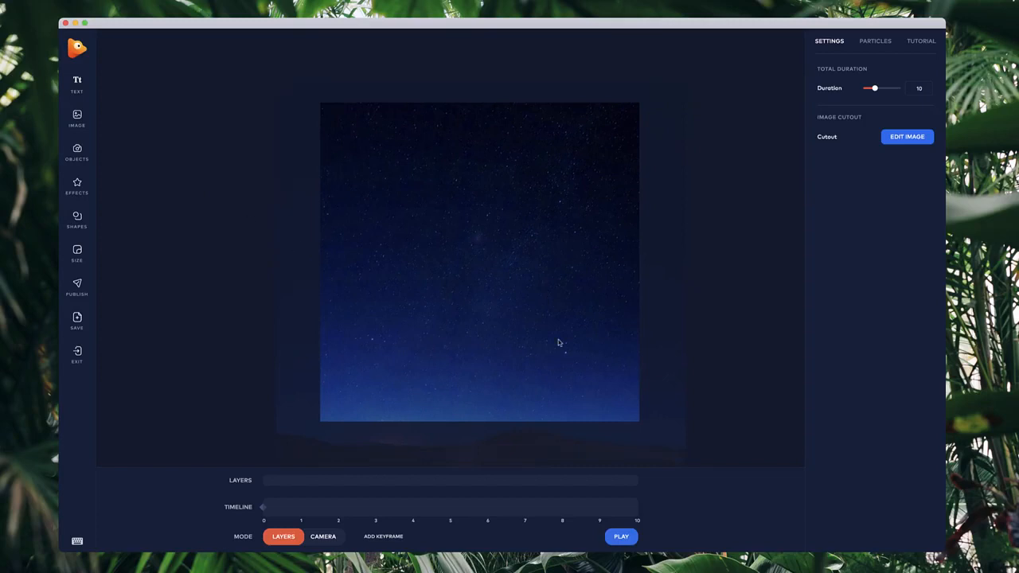
Add the Boxshot-CS.png image from Downloads, scale it down and center it on the canvas.
{"action": "left_click", "coordinate": [79, 122]}
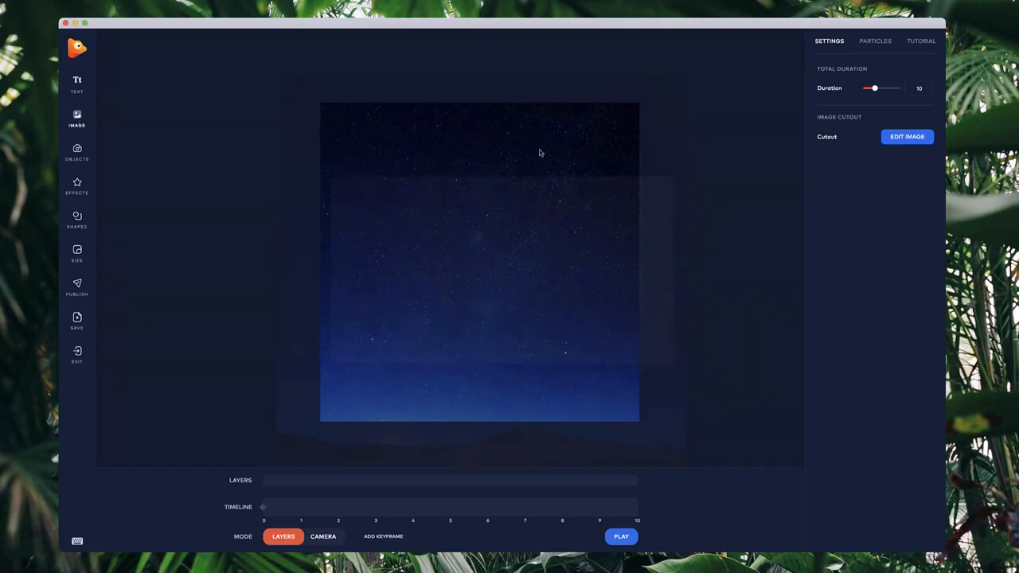
{"action": "scroll", "coordinate": [371, 351], "scroll_direction": "down", "scroll_amount": 3}
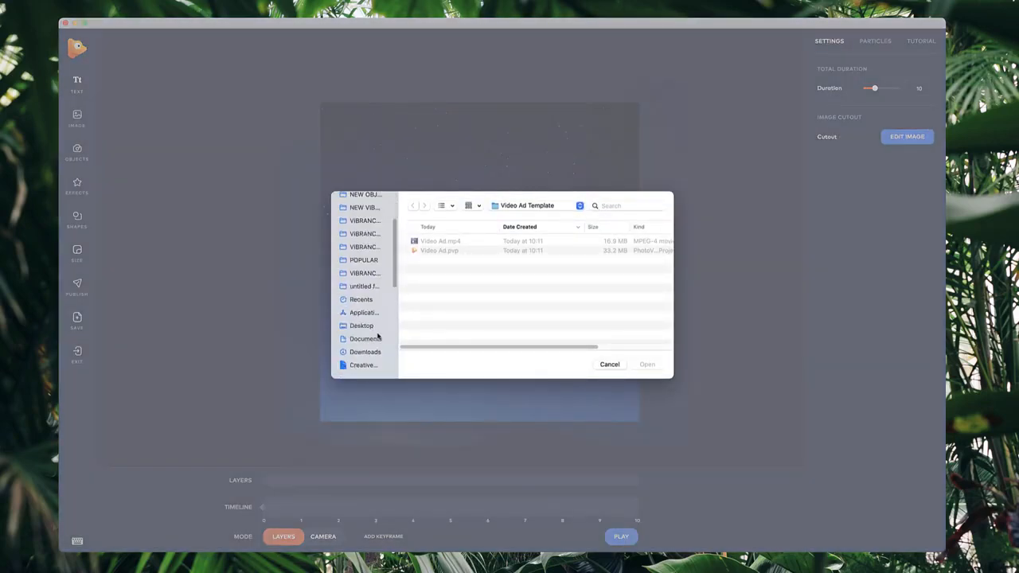
{"action": "left_click", "coordinate": [367, 352]}
{"action": "double_click", "coordinate": [451, 240]}
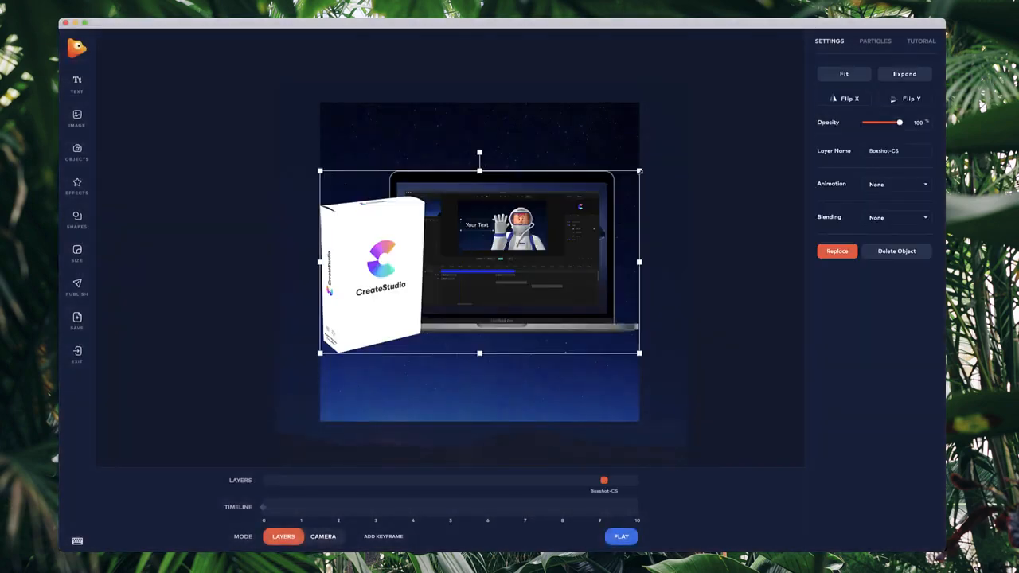
{"action": "left_click_drag", "start_coordinate": [640, 170], "coordinate": [532, 231]}
{"action": "left_click_drag", "start_coordinate": [458, 294], "coordinate": [503, 279]}
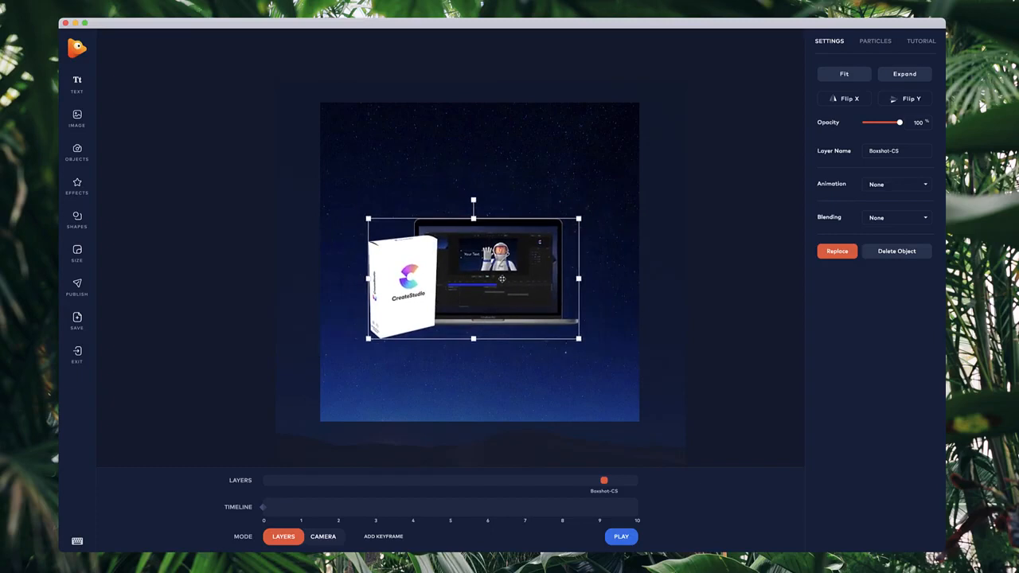
Add a text layer reading "Make better videos, faster!".
{"action": "left_click", "coordinate": [76, 89]}
{"action": "key", "text": "super+a"}
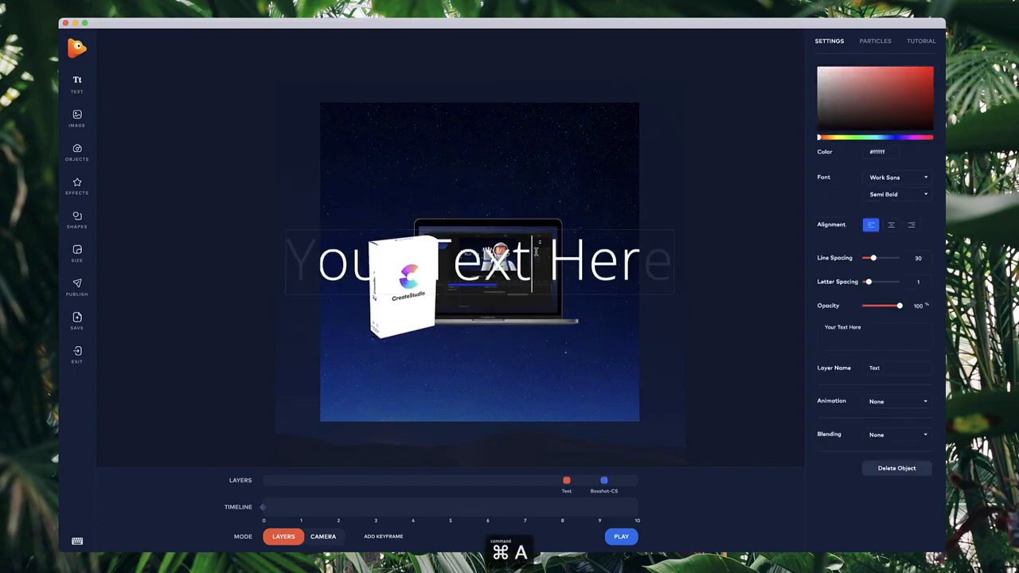
{"action": "type", "text": "Make"}
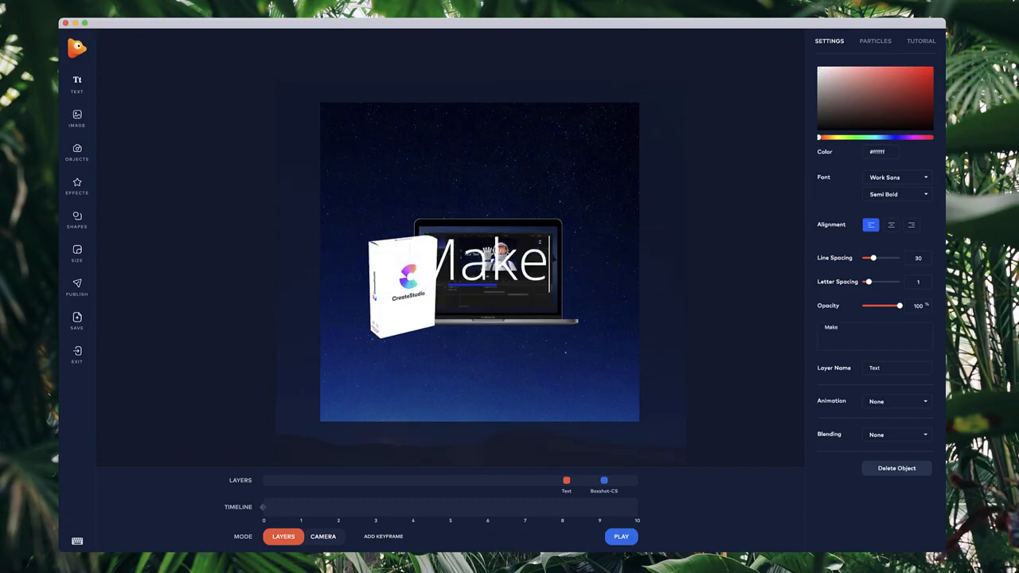
{"action": "type", "text": " better videos"}
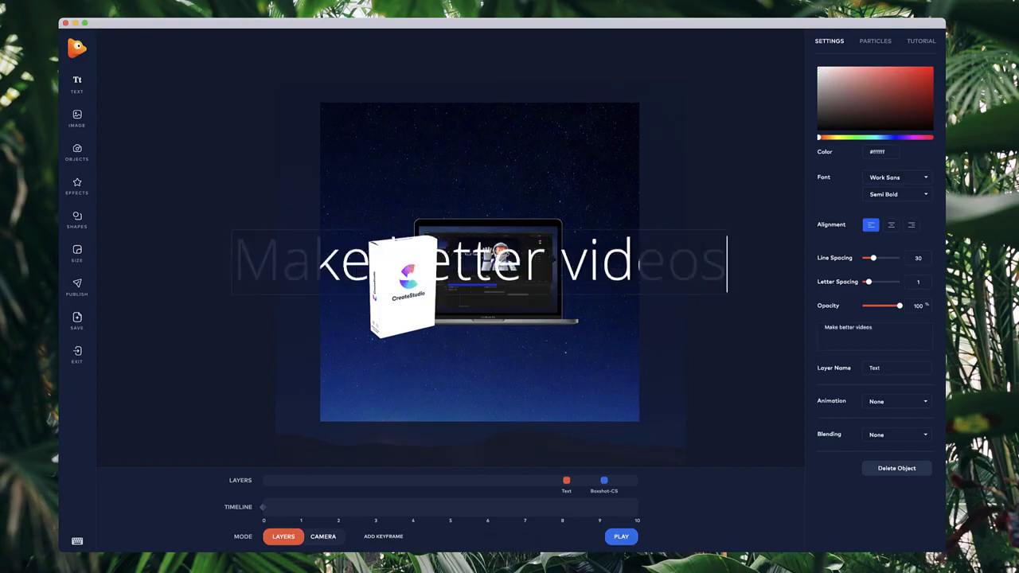
{"action": "type", "text": ", faster!"}
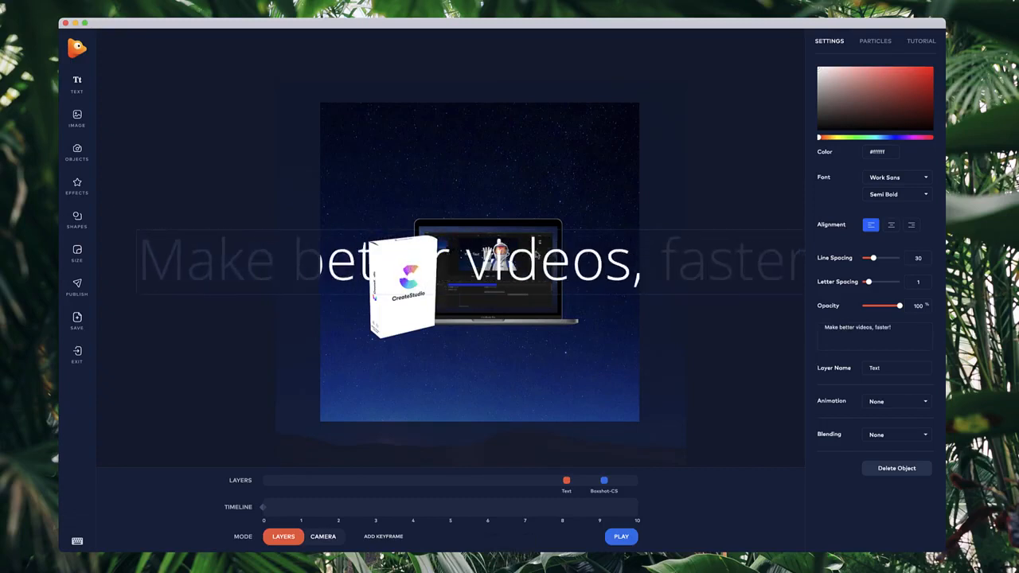
Shrink the headline, place it above the laptop, and set its weight to Semi Bold.
{"action": "left_click", "coordinate": [748, 259]}
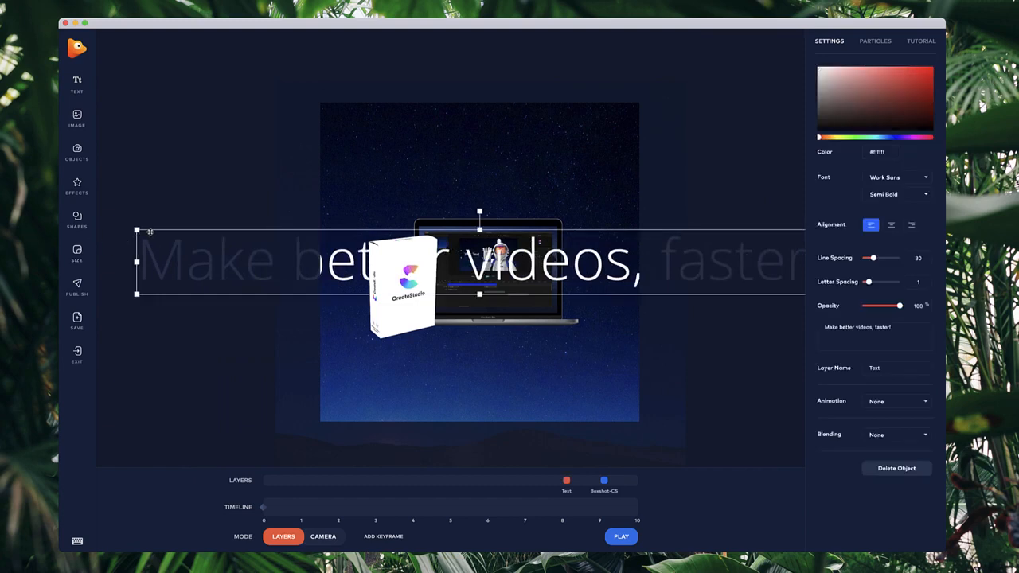
{"action": "left_click_drag", "start_coordinate": [137, 230], "coordinate": [434, 189]}
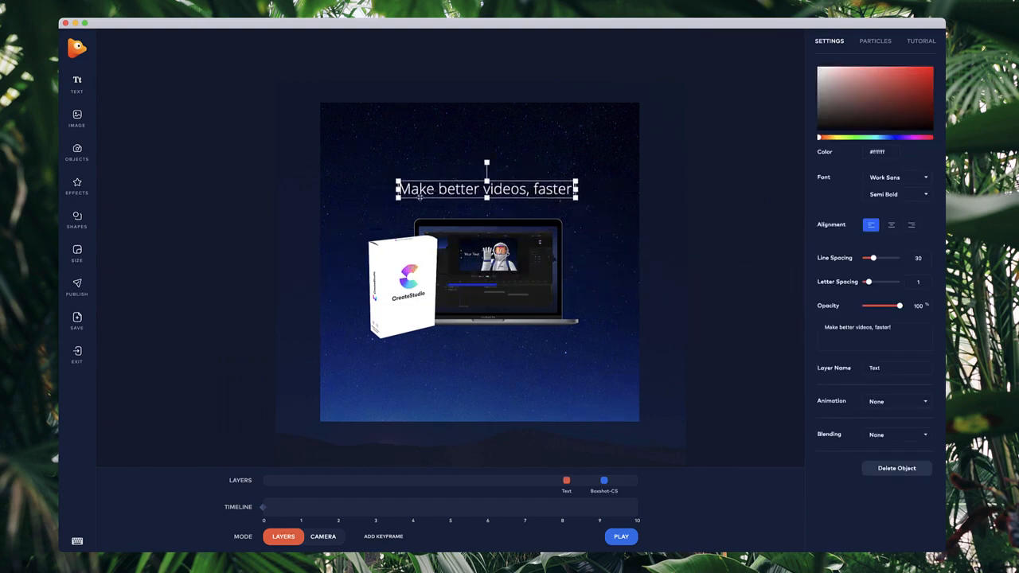
{"action": "left_click", "coordinate": [893, 194]}
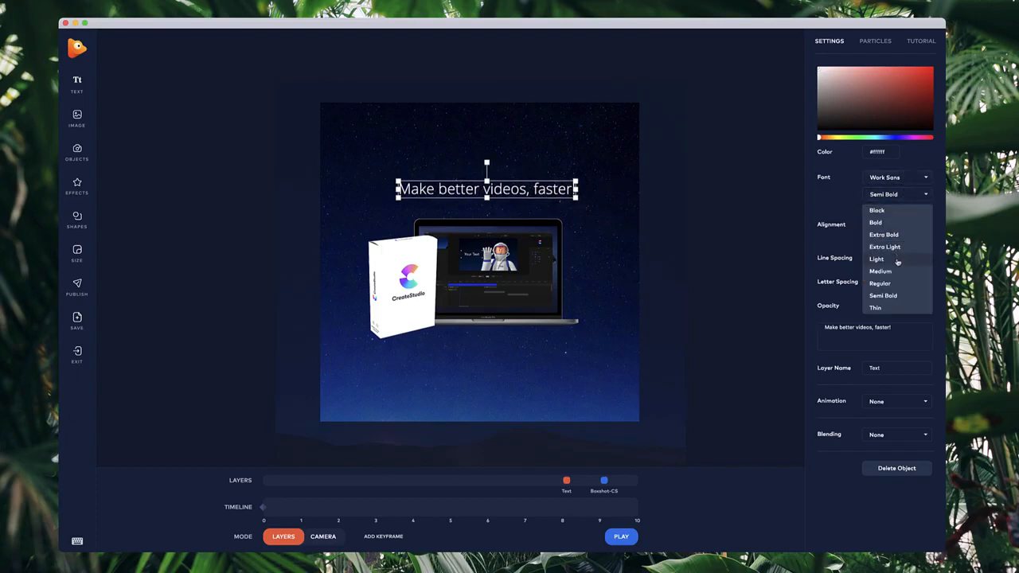
{"action": "left_click", "coordinate": [903, 295]}
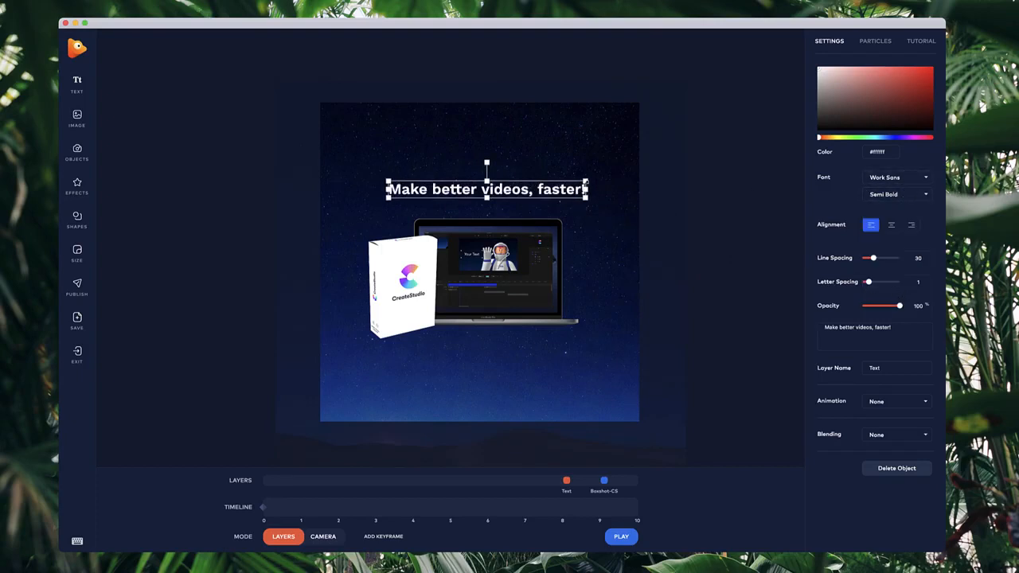
{"action": "left_click_drag", "start_coordinate": [586, 182], "coordinate": [577, 183]}
{"action": "left_click", "coordinate": [513, 236]}
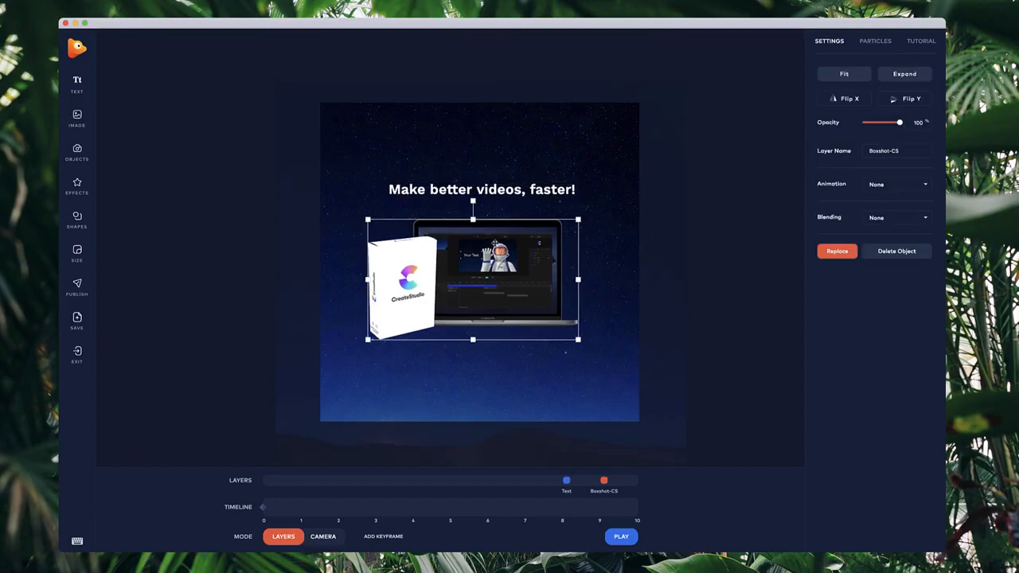
Search for and add the logo cs icon.png image, placing it small above the headline.
{"action": "left_click", "coordinate": [94, 121]}
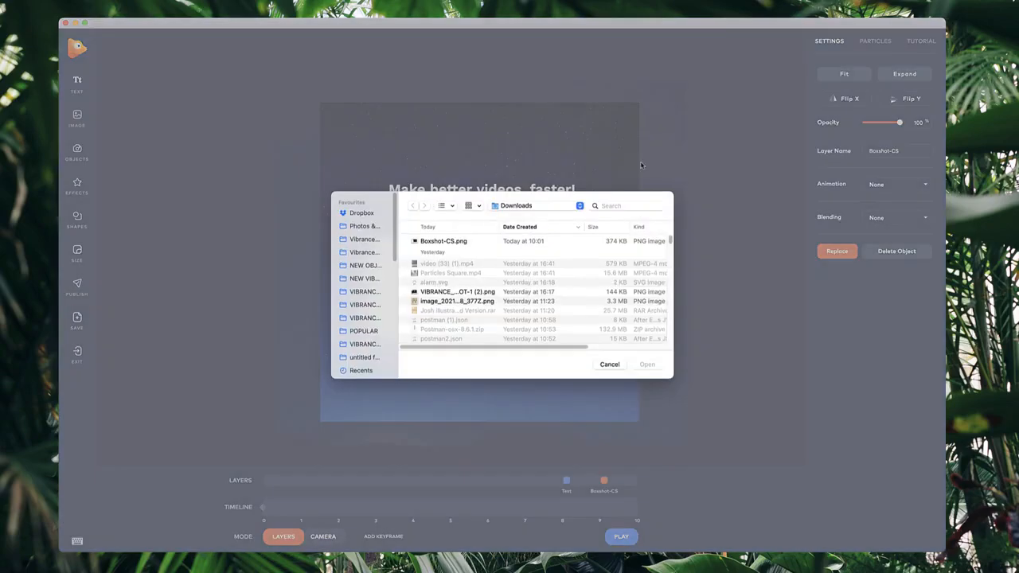
{"action": "left_click", "coordinate": [615, 205]}
{"action": "type", "text": "cs logo"}
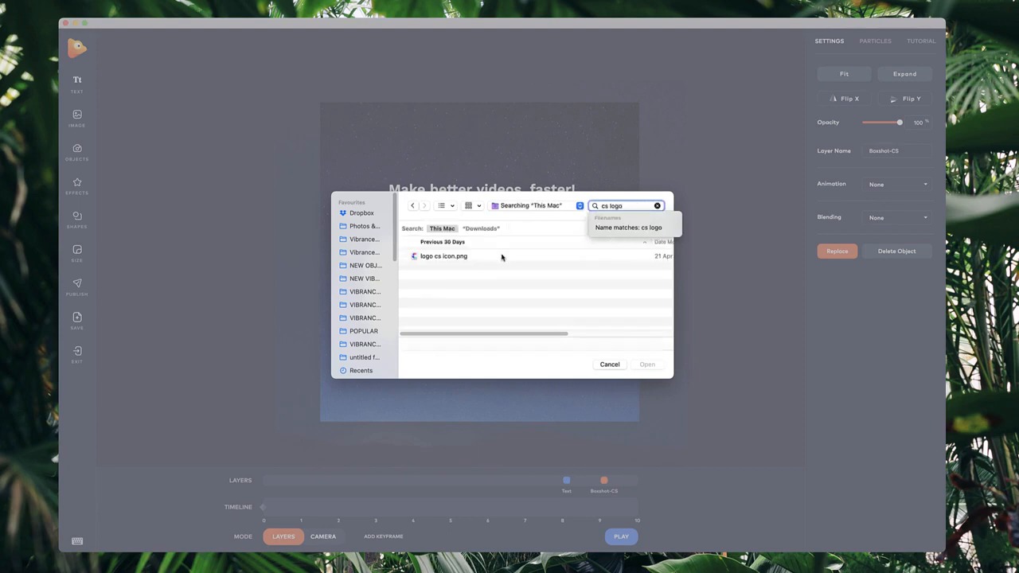
{"action": "left_click", "coordinate": [502, 257]}
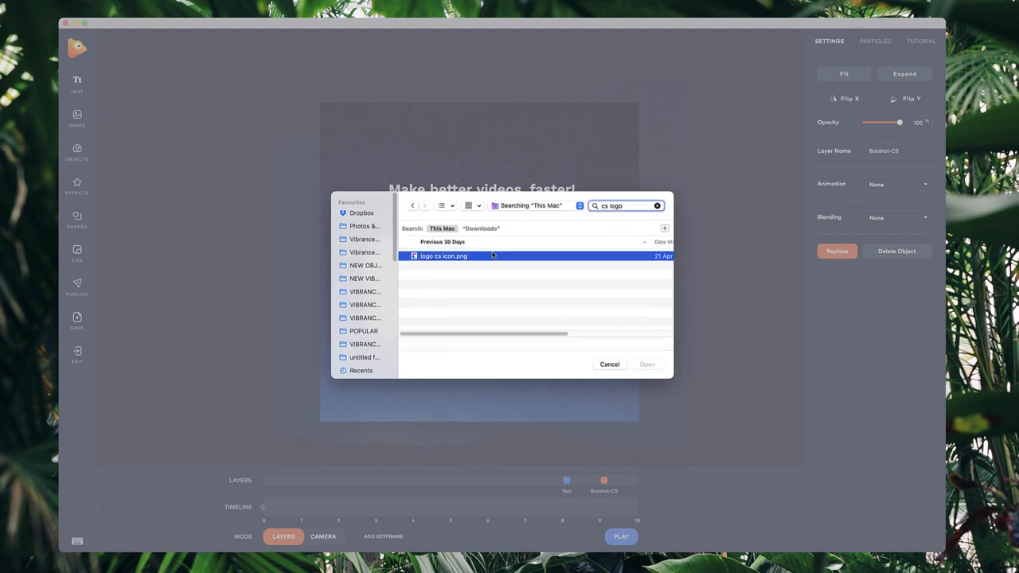
{"action": "left_click", "coordinate": [647, 364]}
{"action": "left_click_drag", "start_coordinate": [617, 422], "coordinate": [487, 164]}
{"action": "left_click", "coordinate": [495, 191]}
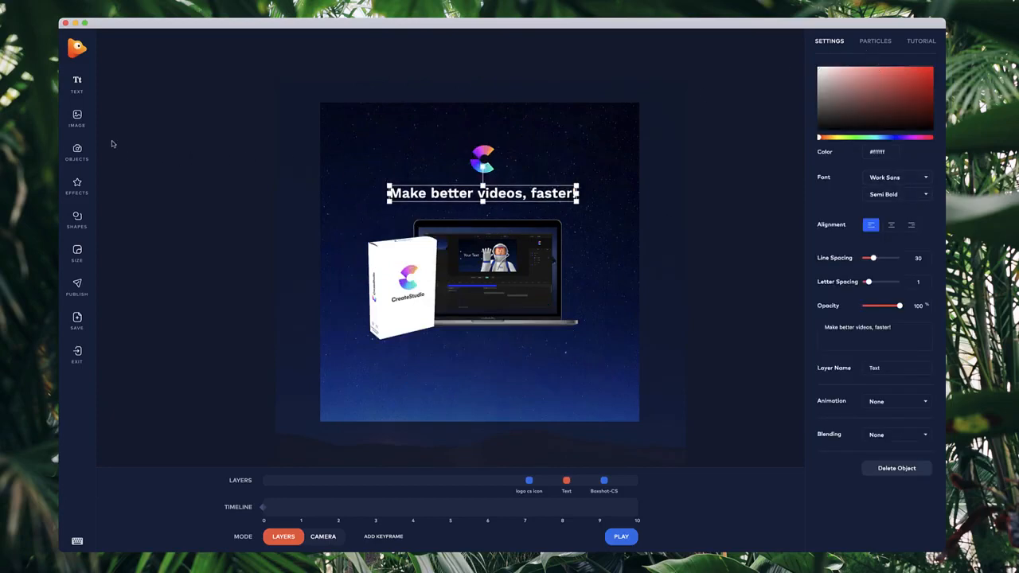
Add Paint Underline.png from Dropbox, stretch it over the headline, and move its layer beneath the text.
{"action": "left_click", "coordinate": [77, 119]}
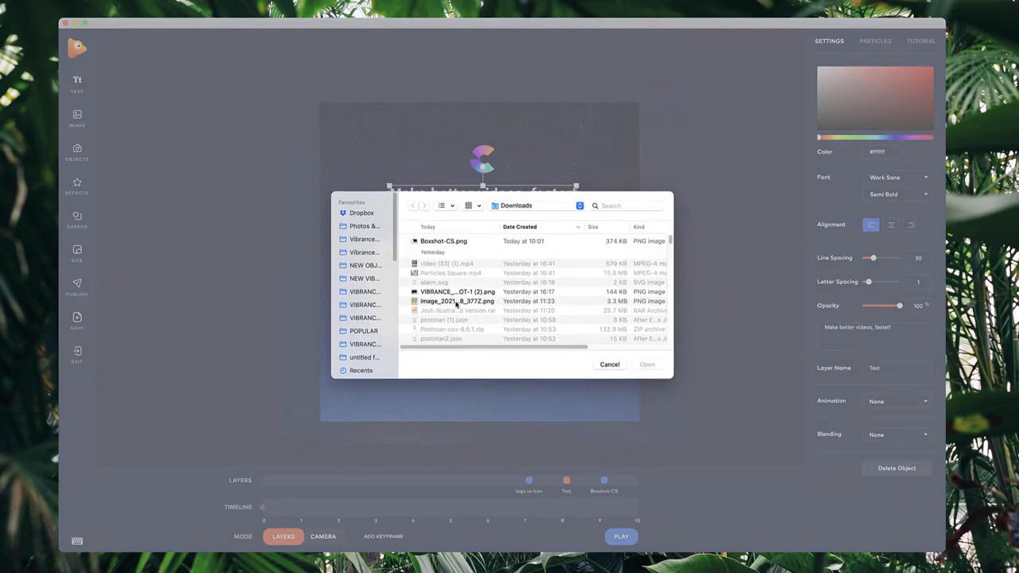
{"action": "left_click", "coordinate": [359, 213]}
{"action": "double_click", "coordinate": [438, 244]}
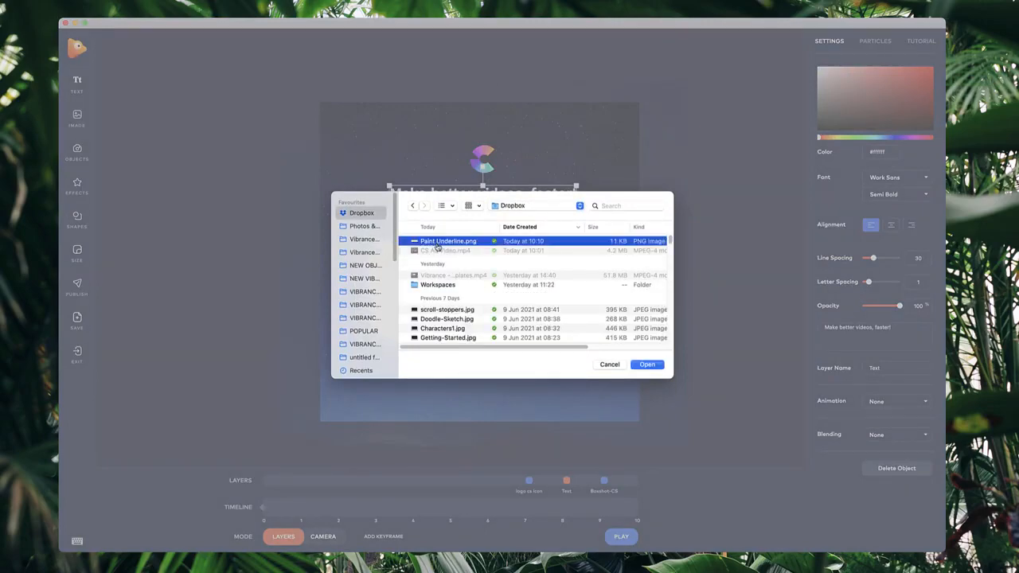
{"action": "left_click_drag", "start_coordinate": [642, 298], "coordinate": [496, 255]}
{"action": "mouse_move", "coordinate": [426, 239]}
{"action": "left_mouse_down"}
{"action": "mouse_move", "coordinate": [486, 221]}
{"action": "mouse_move", "coordinate": [504, 194]}
{"action": "left_mouse_up"}
{"action": "left_click_drag", "start_coordinate": [569, 482], "coordinate": [480, 482]}
{"action": "left_click", "coordinate": [490, 481]}
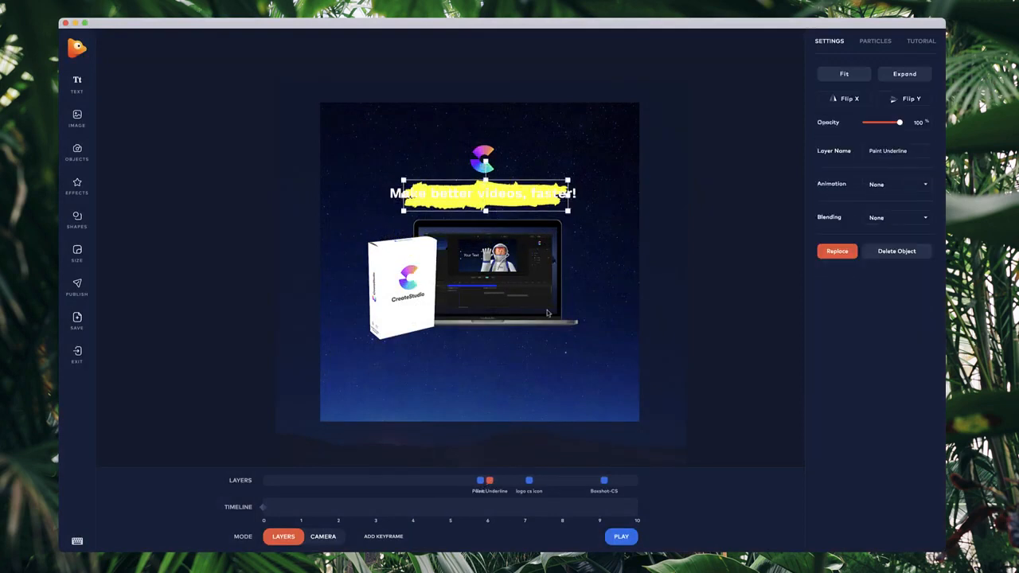
Set the headline's text color to black #000000.
{"action": "scroll", "coordinate": [567, 180], "scroll_direction": "up", "scroll_amount": 3}
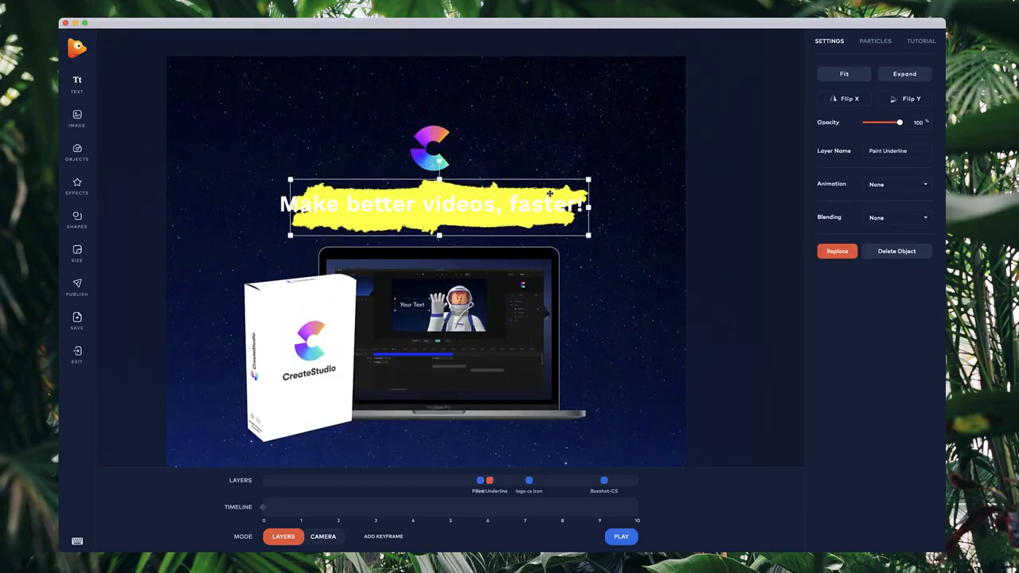
{"action": "left_click", "coordinate": [537, 202]}
{"action": "left_click_drag", "start_coordinate": [583, 192], "coordinate": [517, 208]}
{"action": "left_click_drag", "start_coordinate": [836, 114], "coordinate": [789, 136]}
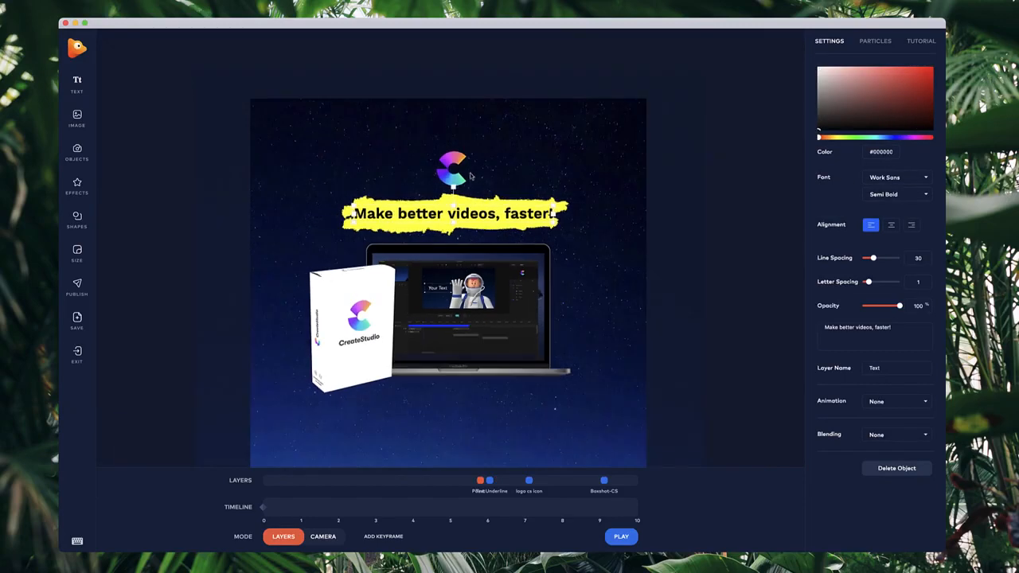
Nudge the logo slightly up and the product image slightly down to balance the layout.
{"action": "left_click", "coordinate": [460, 174]}
{"action": "scroll", "coordinate": [569, 175], "scroll_direction": "down", "scroll_amount": 3}
{"action": "left_click_drag", "start_coordinate": [609, 257], "coordinate": [607, 244]}
{"action": "left_click_drag", "start_coordinate": [539, 274], "coordinate": [540, 285]}
{"action": "left_click", "coordinate": [537, 202]}
{"action": "left_click", "coordinate": [643, 210]}
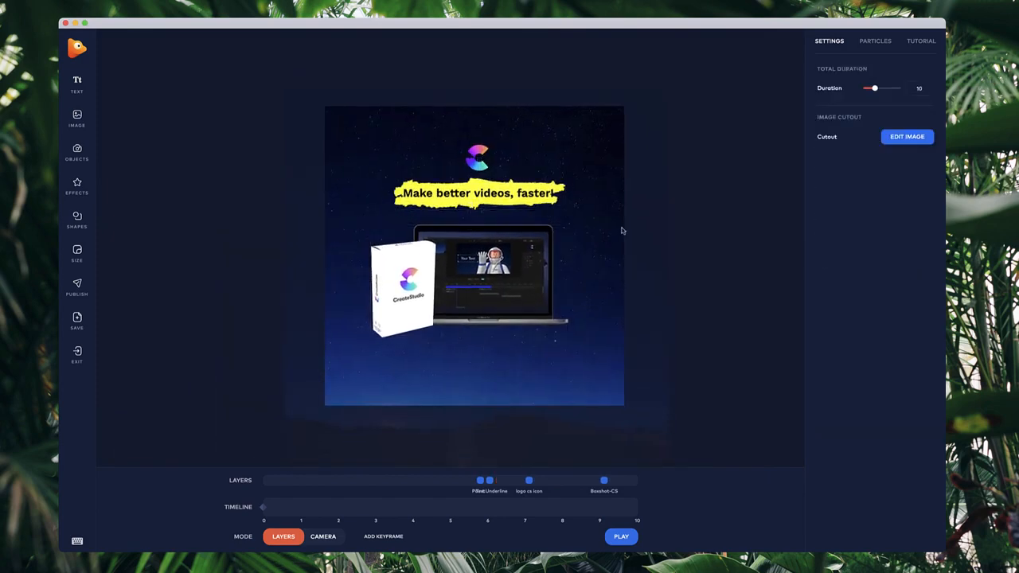
Turn on particles for the scene.
{"action": "left_click", "coordinate": [875, 40]}
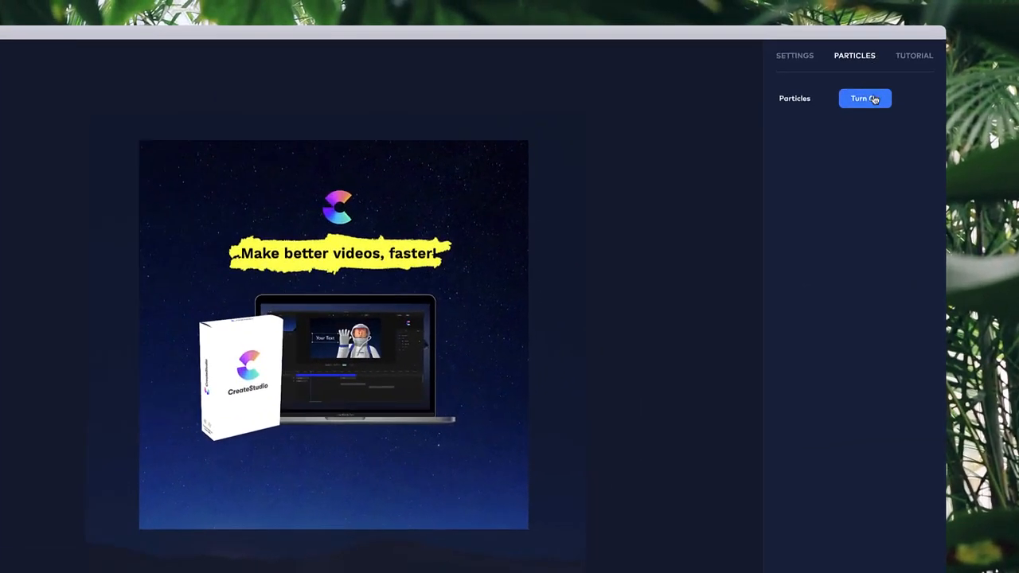
{"action": "left_click", "coordinate": [883, 74]}
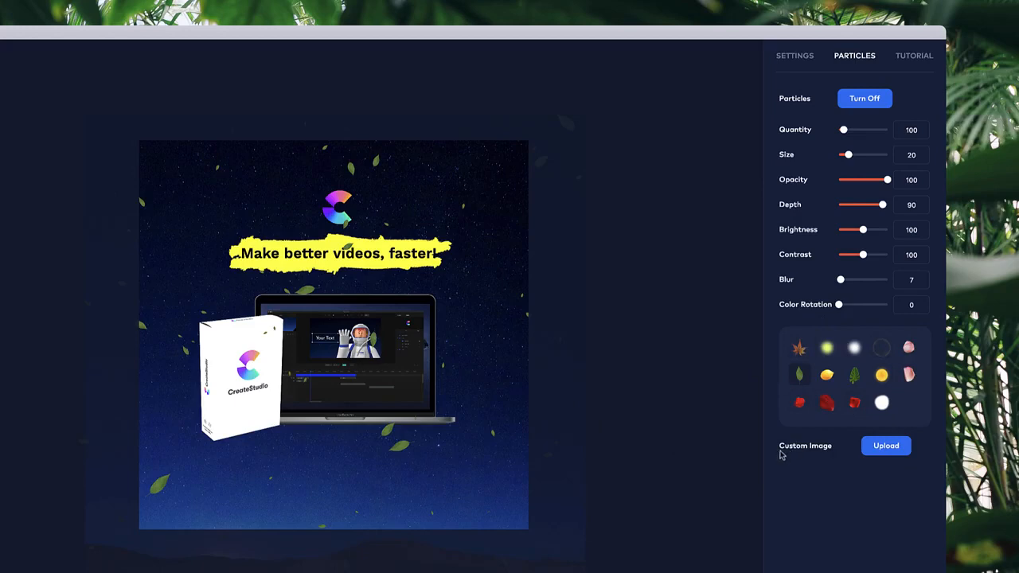
Upload the cs logo image as a custom particle image and adjust the particle size slider.
{"action": "left_click", "coordinate": [894, 450]}
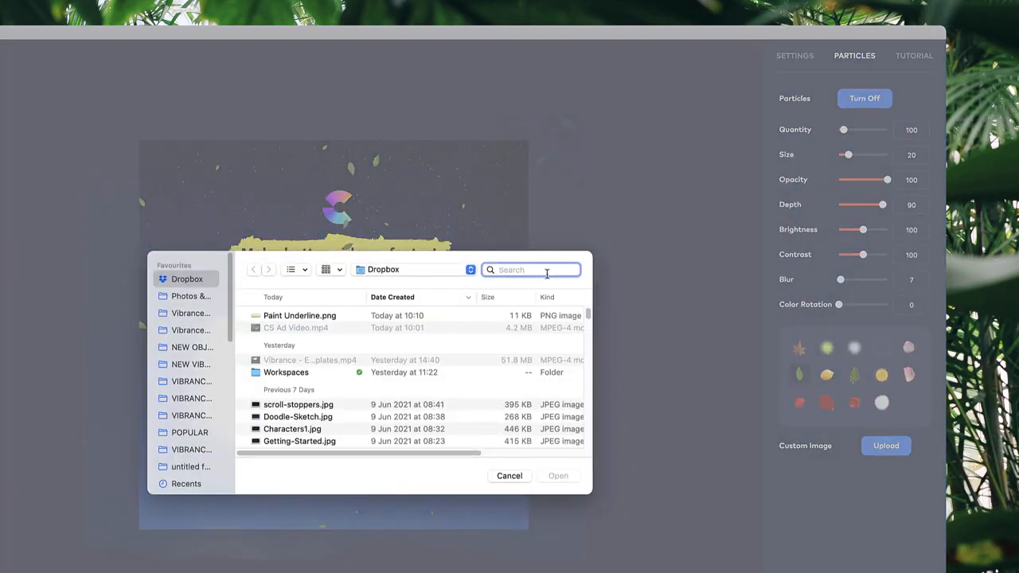
{"action": "type", "text": "cs logo"}
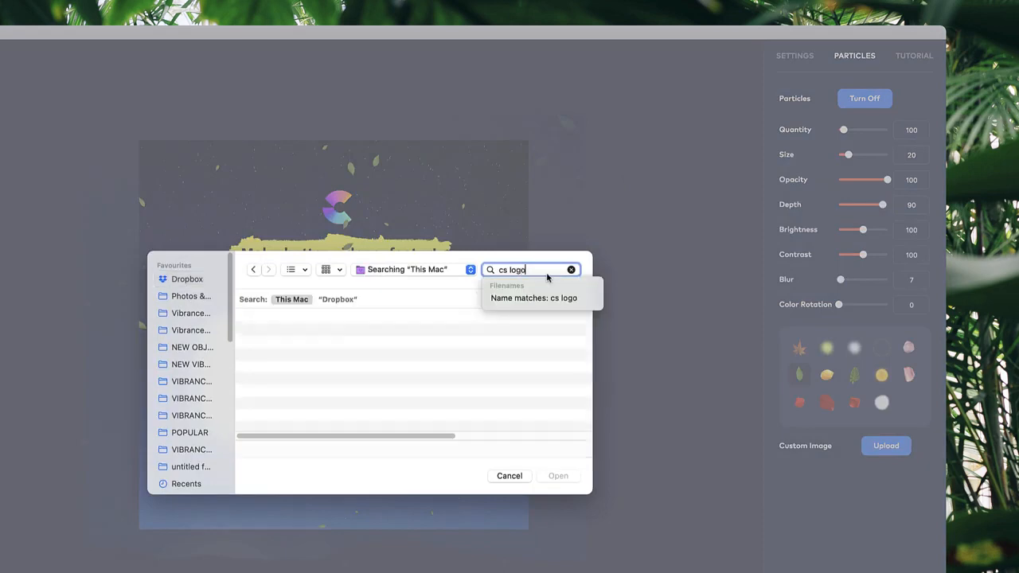
{"action": "double_click", "coordinate": [336, 336]}
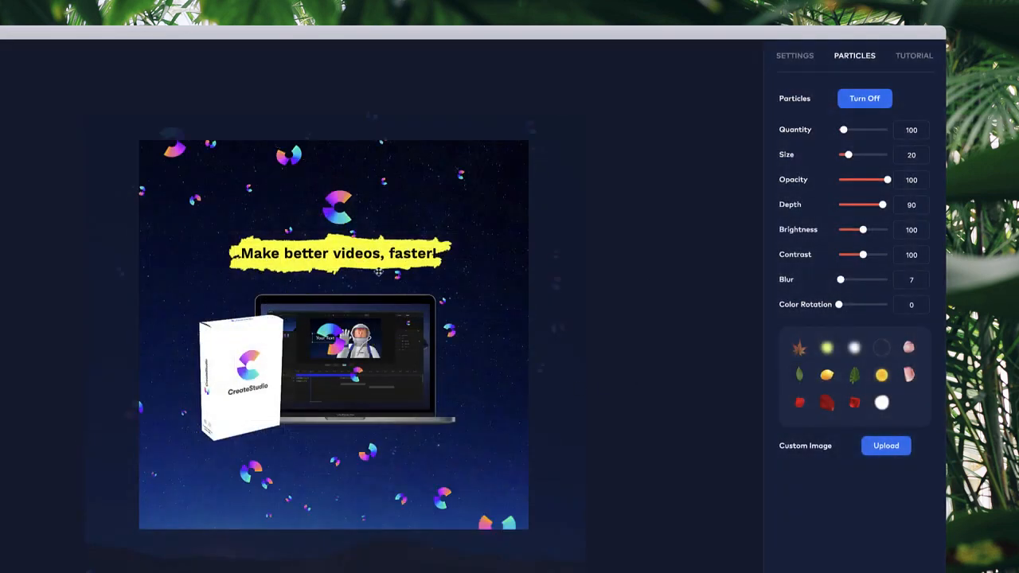
{"action": "left_click_drag", "start_coordinate": [847, 155], "coordinate": [840, 130]}
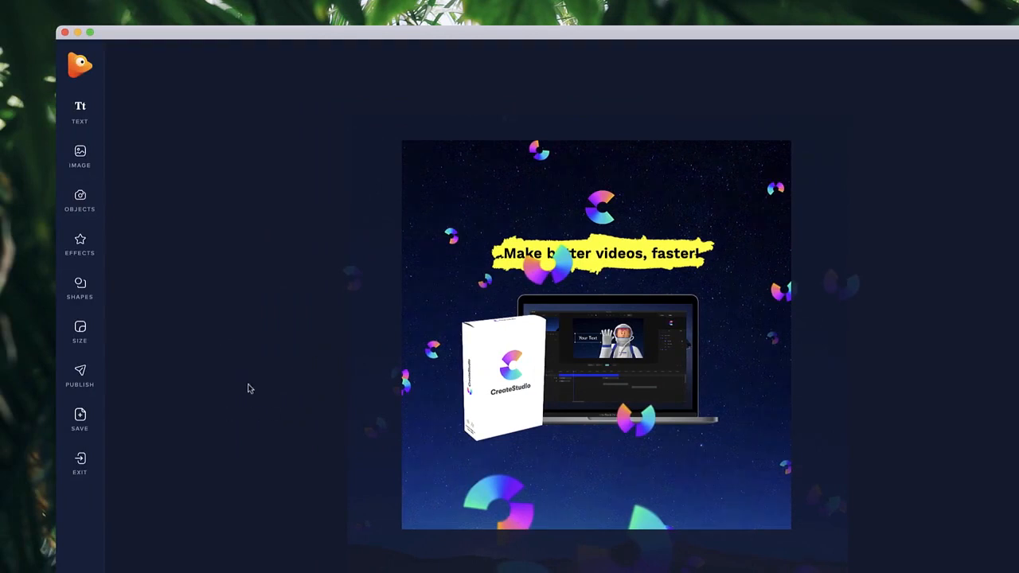
Browse the effects library and add an Explosions effect to the scene.
{"action": "left_click", "coordinate": [80, 242]}
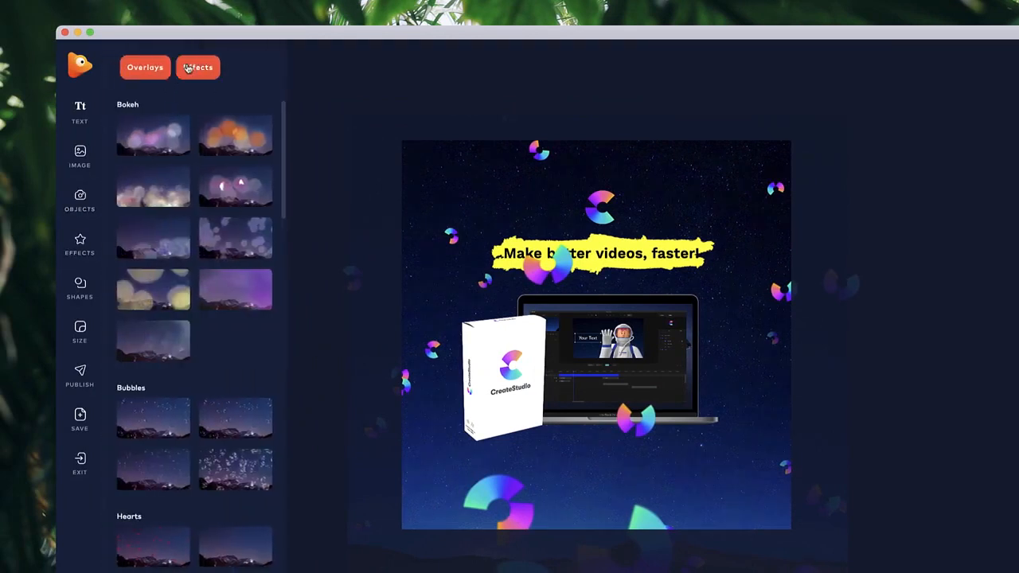
{"action": "left_click", "coordinate": [187, 67]}
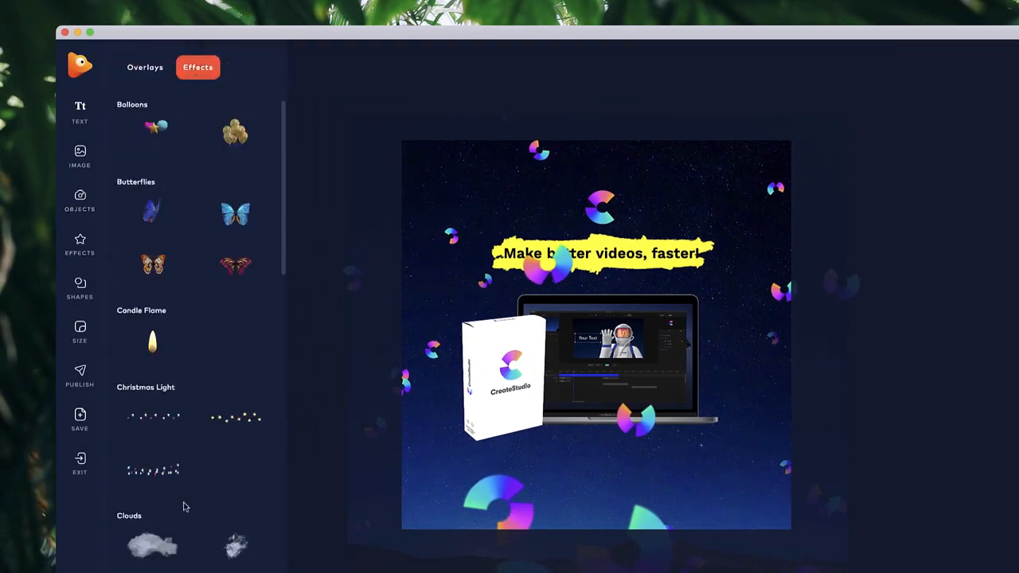
{"action": "scroll", "coordinate": [183, 507], "scroll_direction": "down", "scroll_amount": 15}
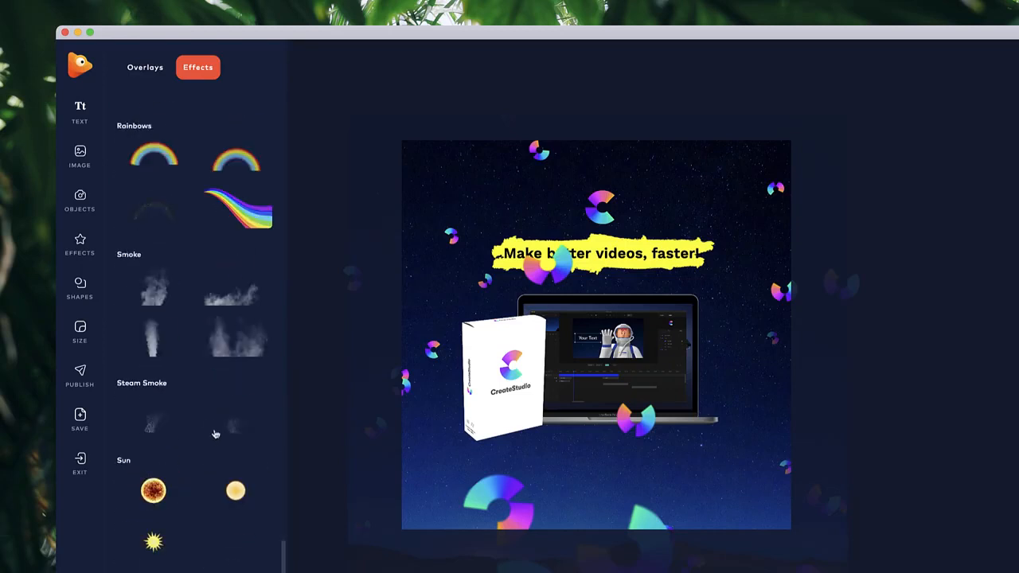
{"action": "scroll", "coordinate": [215, 434], "scroll_direction": "up", "scroll_amount": 10}
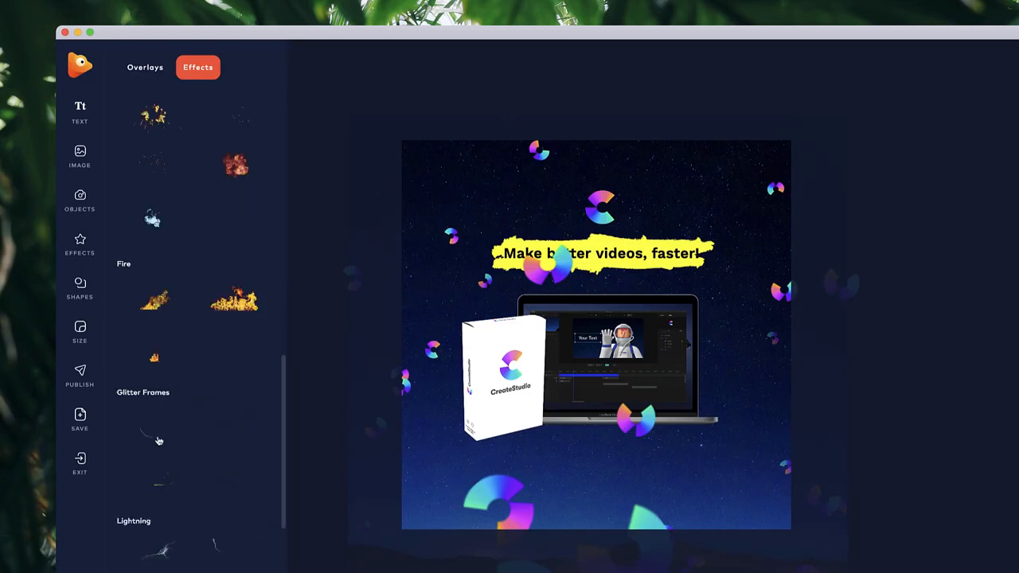
{"action": "scroll", "coordinate": [157, 369], "scroll_direction": "up", "scroll_amount": 4}
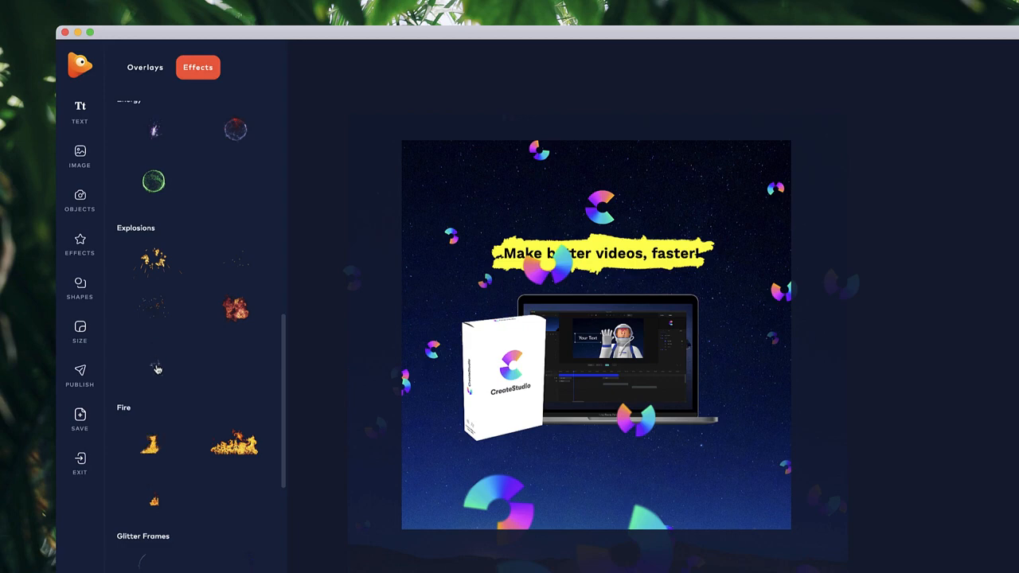
{"action": "left_click", "coordinate": [159, 366]}
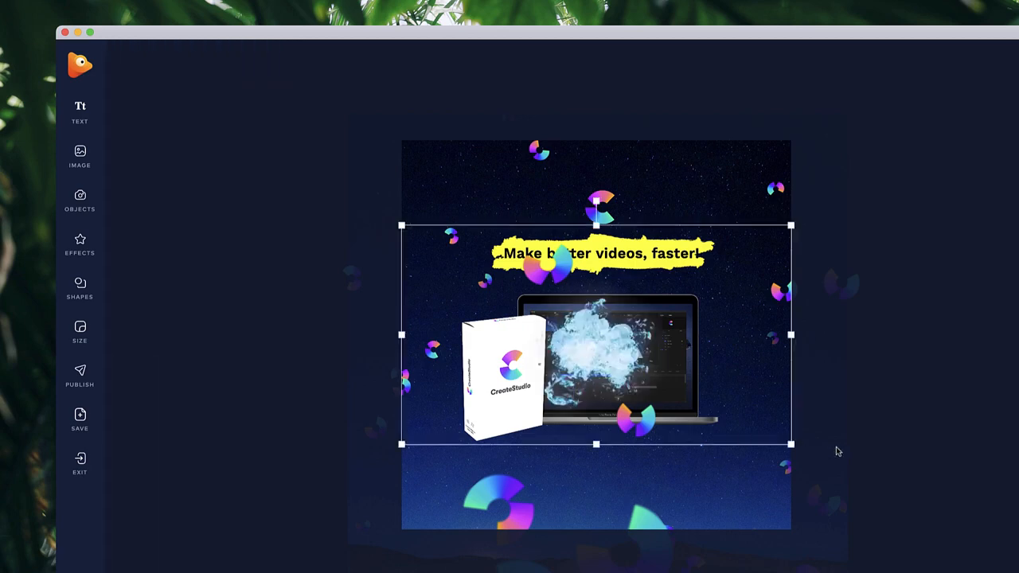
Enlarge the explosion over the laptop and move its layer timing to about 9.5 seconds.
{"action": "left_click_drag", "start_coordinate": [790, 445], "coordinate": [966, 543]}
{"action": "left_click_drag", "start_coordinate": [691, 404], "coordinate": [609, 351]}
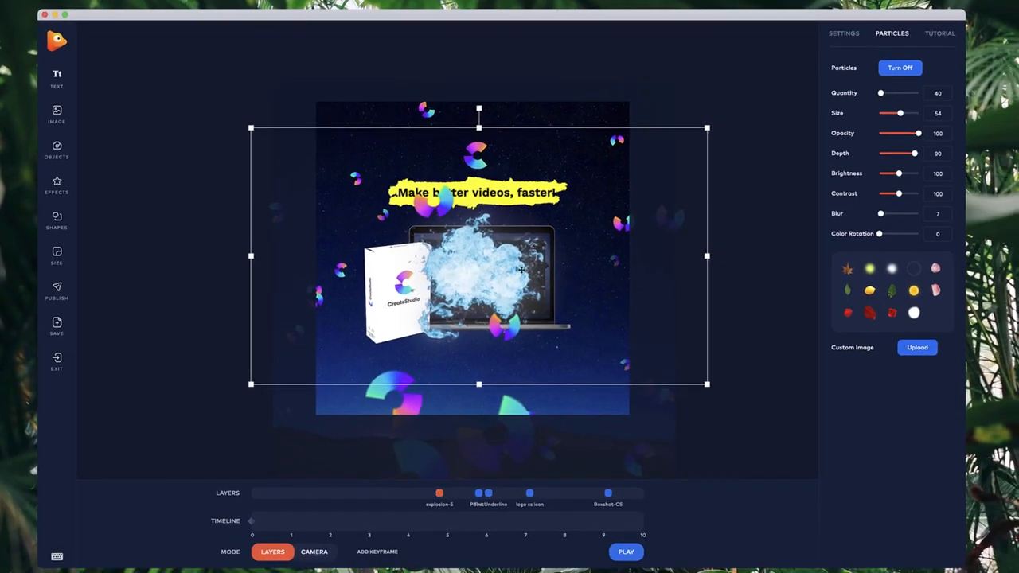
{"action": "left_click_drag", "start_coordinate": [440, 493], "coordinate": [658, 500]}
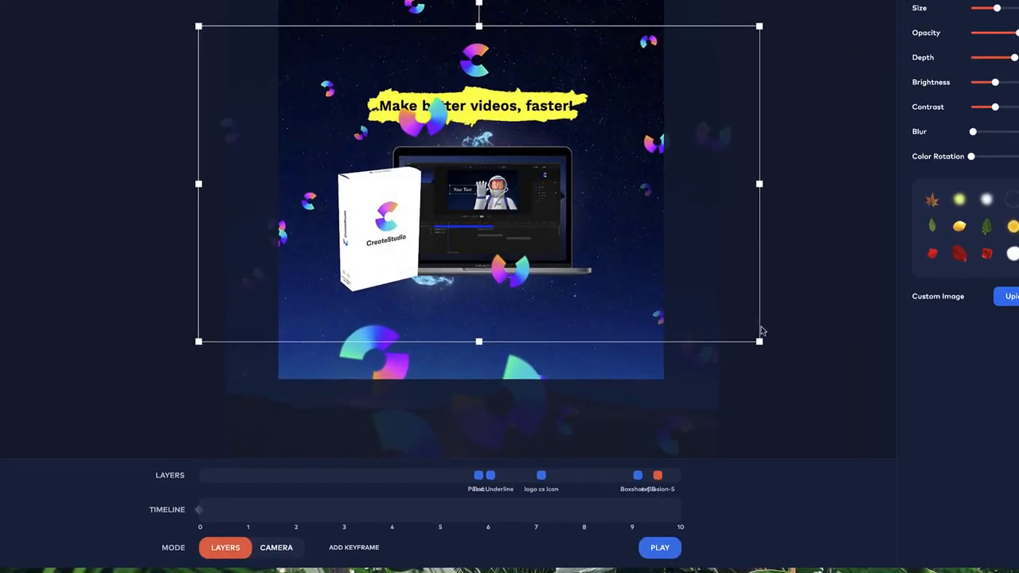
Fine-tune the explosion's size and position, then deselect it.
{"action": "left_click_drag", "start_coordinate": [759, 341], "coordinate": [770, 348]}
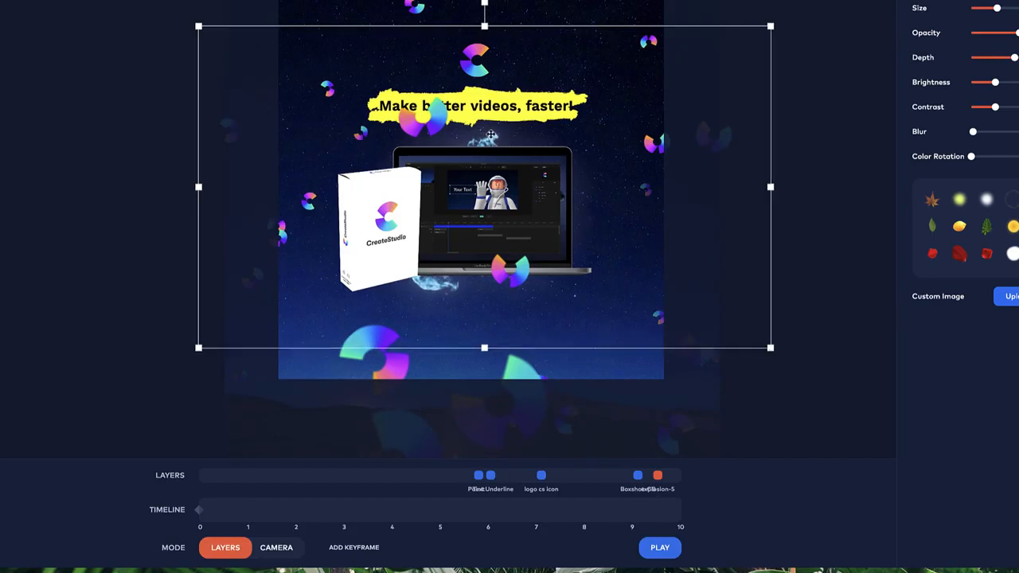
{"action": "left_click_drag", "start_coordinate": [491, 135], "coordinate": [493, 128]}
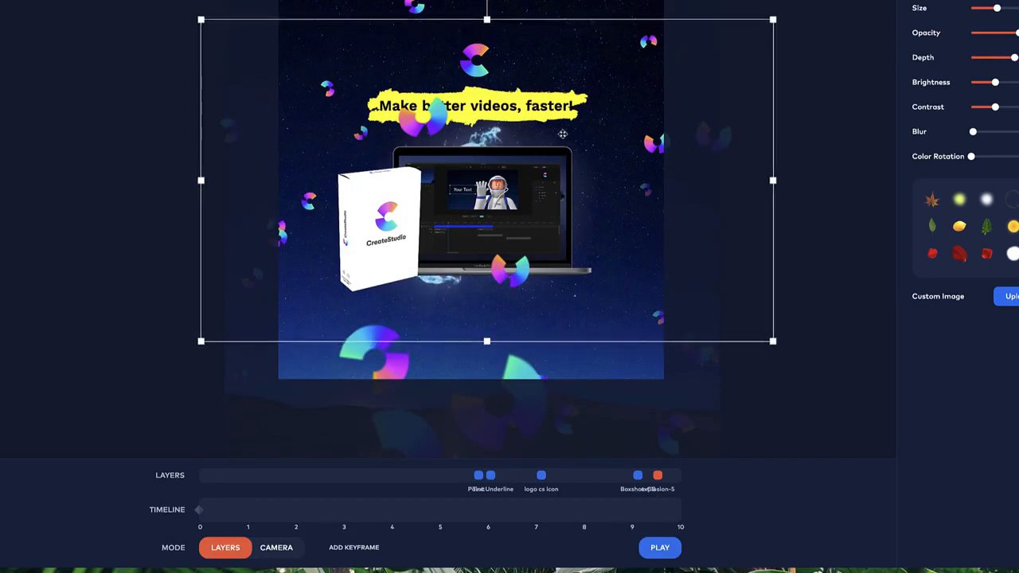
{"action": "left_click", "coordinate": [803, 173]}
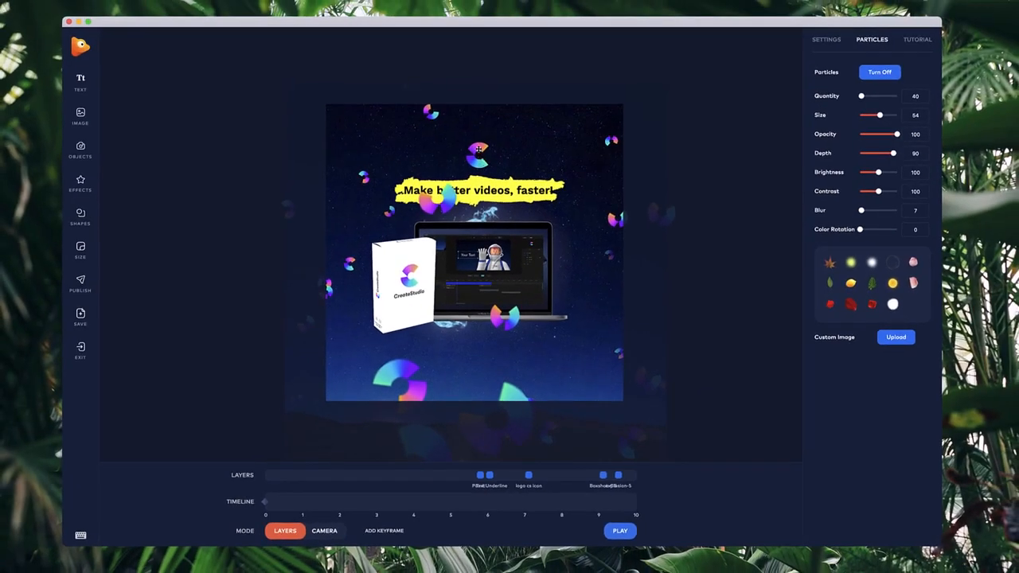
Raise the logo slightly and retime layers, moving Boxshot-CS to about 4.5 seconds on the layer timeline.
{"action": "left_click_drag", "start_coordinate": [478, 148], "coordinate": [480, 141]}
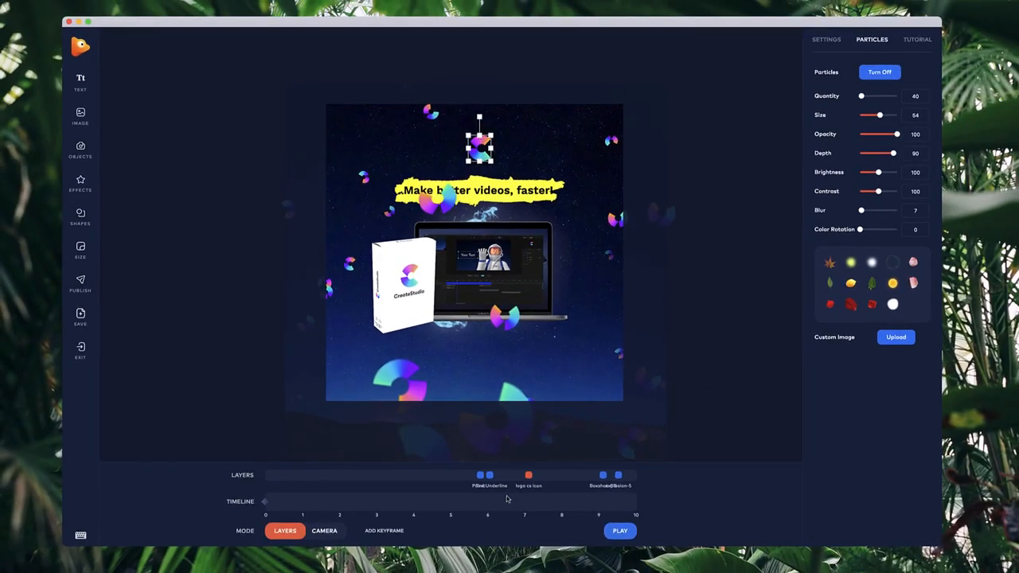
{"action": "mouse_move", "coordinate": [480, 475]}
{"action": "left_mouse_down"}
{"action": "mouse_move", "coordinate": [458, 475]}
{"action": "mouse_move", "coordinate": [531, 475]}
{"action": "left_mouse_up"}
{"action": "left_click_drag", "start_coordinate": [602, 476], "coordinate": [439, 476]}
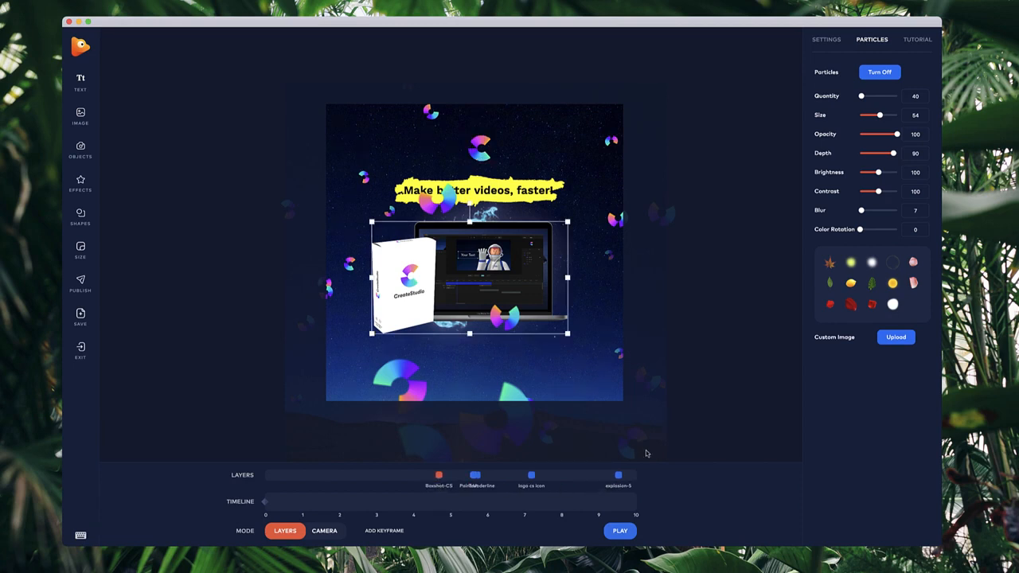
Switch to camera mode and add a camera keyframe at 5 seconds zoomed in on the laptop.
{"action": "left_click", "coordinate": [342, 531]}
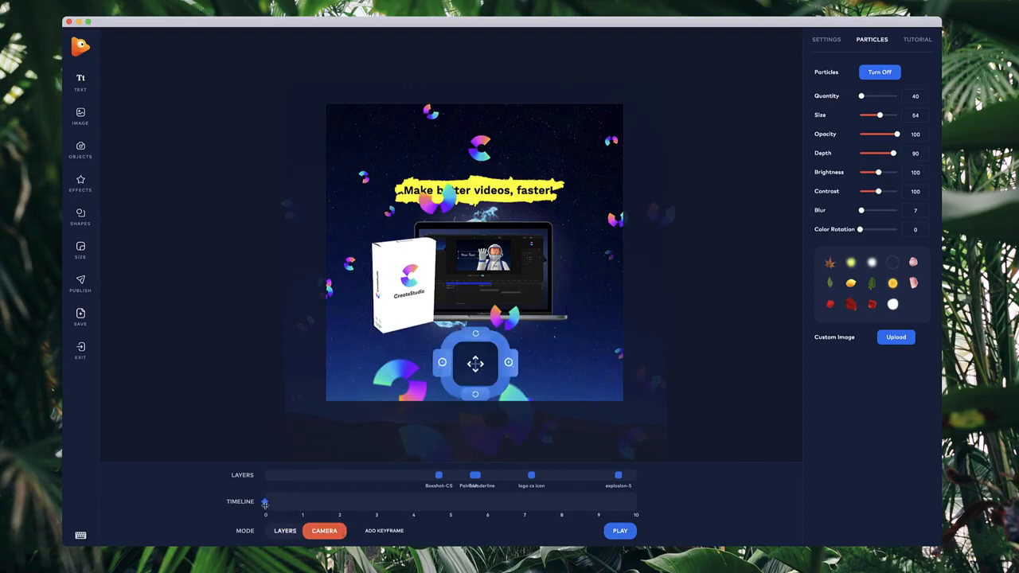
{"action": "left_click", "coordinate": [450, 503]}
{"action": "left_click", "coordinate": [509, 364]}
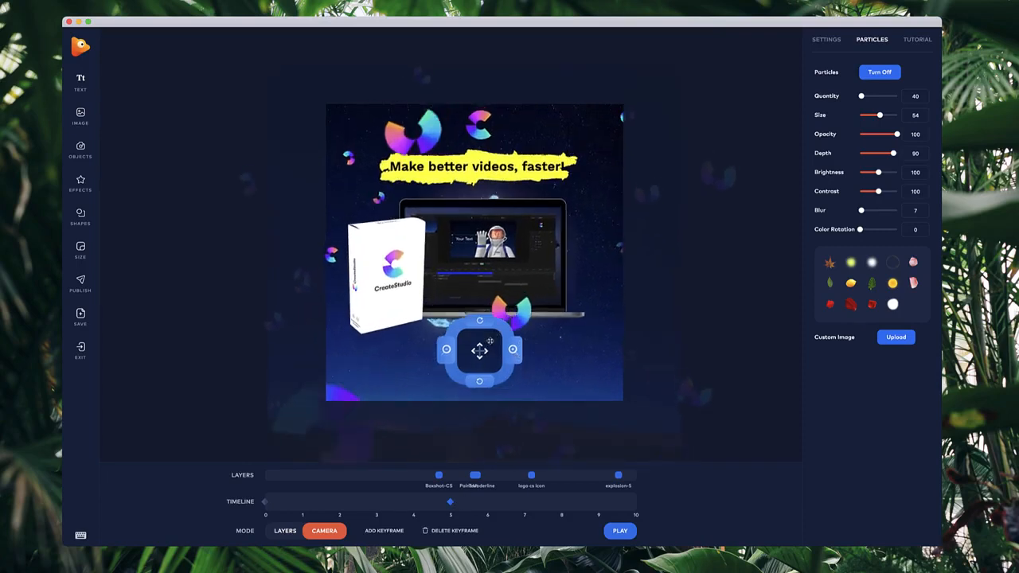
{"action": "left_click_drag", "start_coordinate": [489, 340], "coordinate": [489, 288]}
{"action": "left_click", "coordinate": [517, 322]}
{"action": "left_click", "coordinate": [516, 322]}
{"action": "left_click", "coordinate": [524, 287]}
{"action": "left_click", "coordinate": [524, 288]}
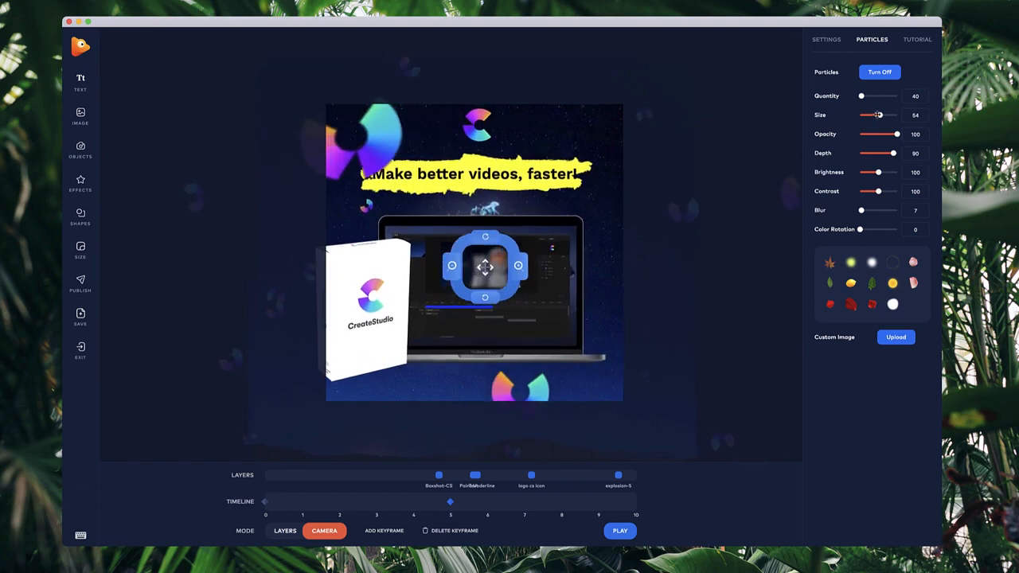
Set the particle size to 50 and quantity to 30, and shift the camera view upward.
{"action": "left_click_drag", "start_coordinate": [878, 114], "coordinate": [859, 97]}
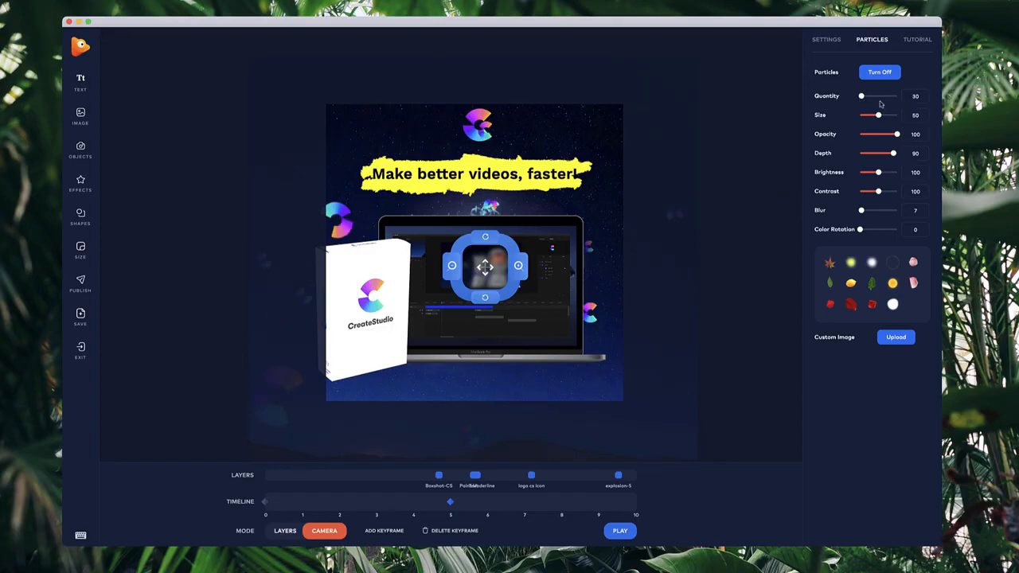
{"action": "left_click_drag", "start_coordinate": [484, 274], "coordinate": [483, 254]}
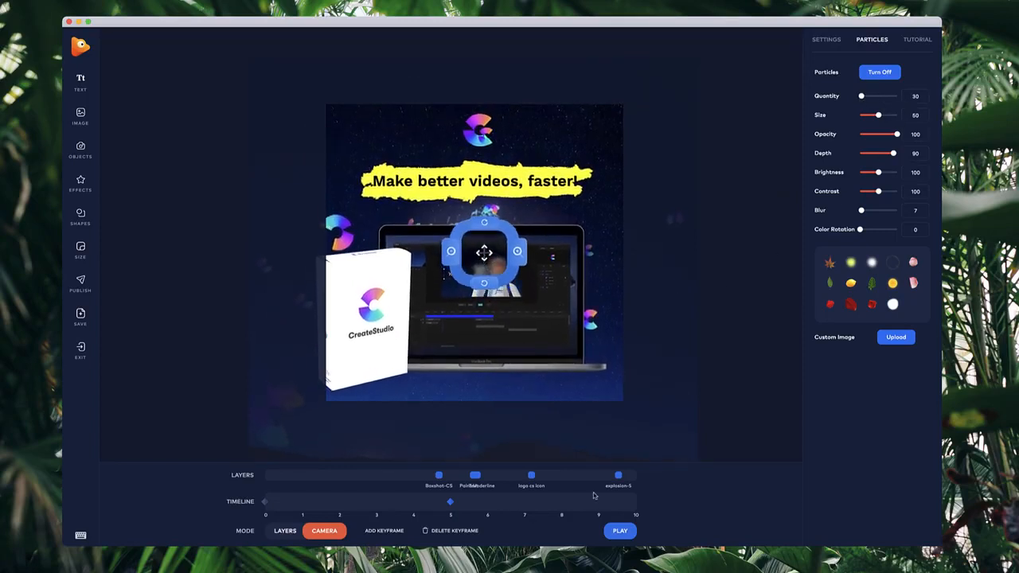
Preview the animation and tilt the camera further upward at the 5-second keyframe.
{"action": "left_click", "coordinate": [620, 531]}
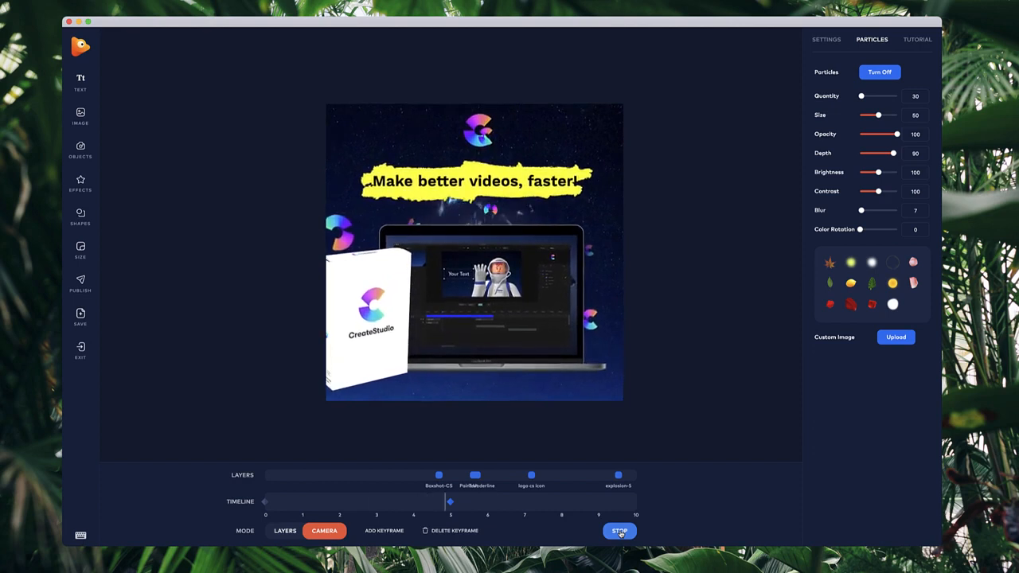
{"action": "left_click", "coordinate": [620, 531]}
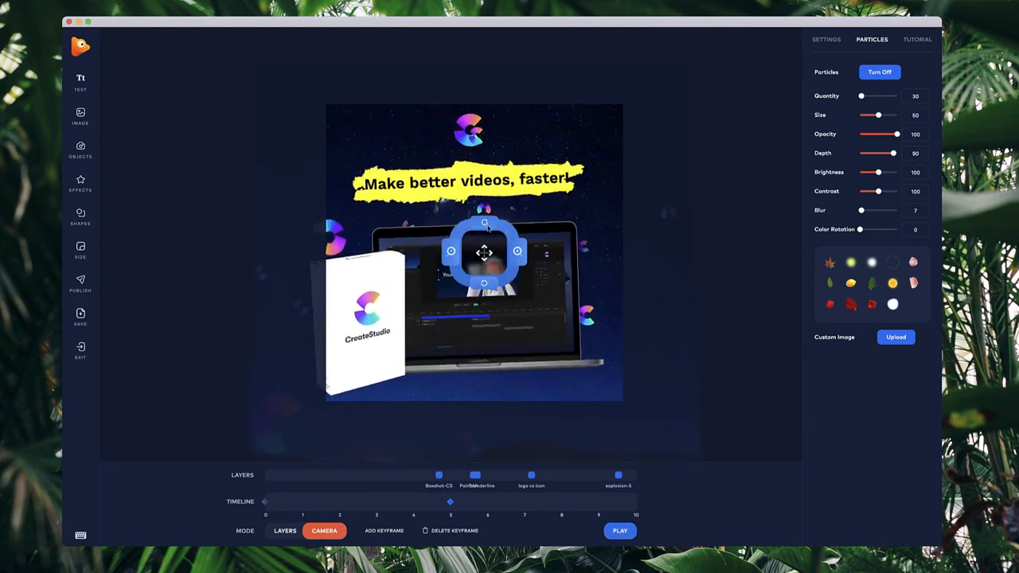
{"action": "left_click_drag", "start_coordinate": [488, 253], "coordinate": [473, 231]}
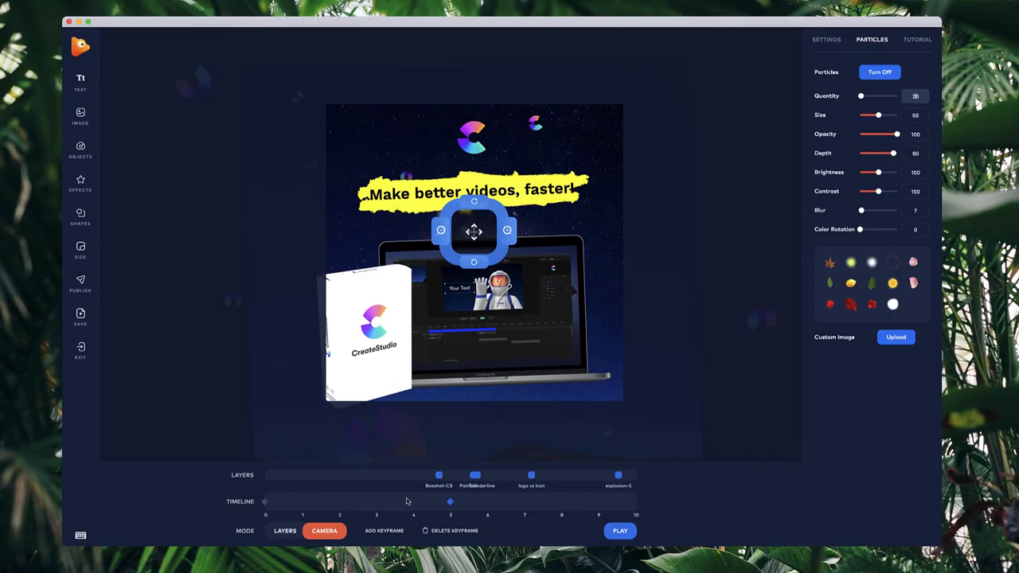
Scrub the timeline and add a camera keyframe at 10 seconds.
{"action": "left_click", "coordinate": [264, 502]}
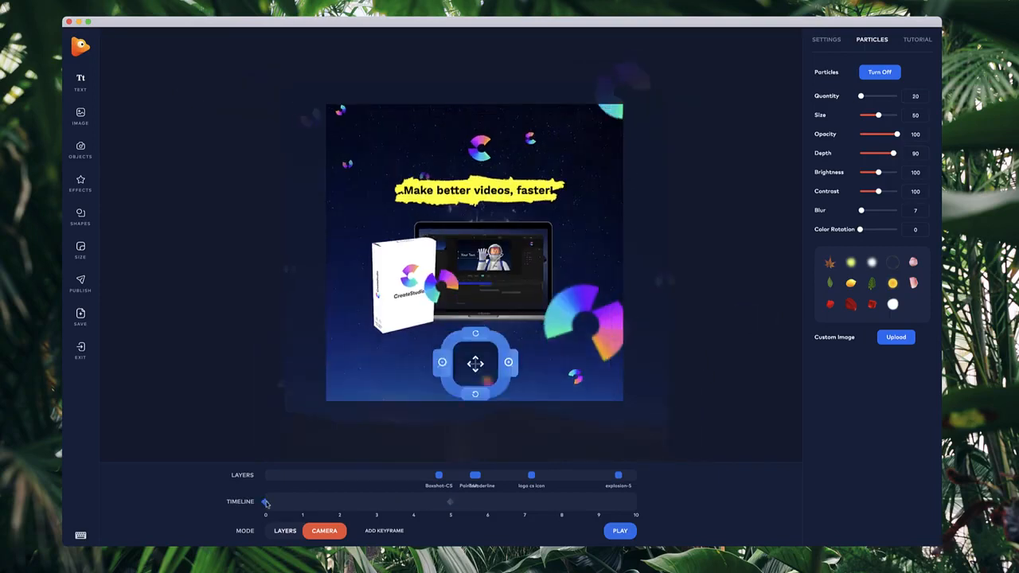
{"action": "left_click", "coordinate": [295, 503]}
{"action": "left_click_drag", "start_coordinate": [295, 501], "coordinate": [641, 506]}
{"action": "left_click", "coordinate": [266, 502]}
{"action": "left_click", "coordinate": [450, 501]}
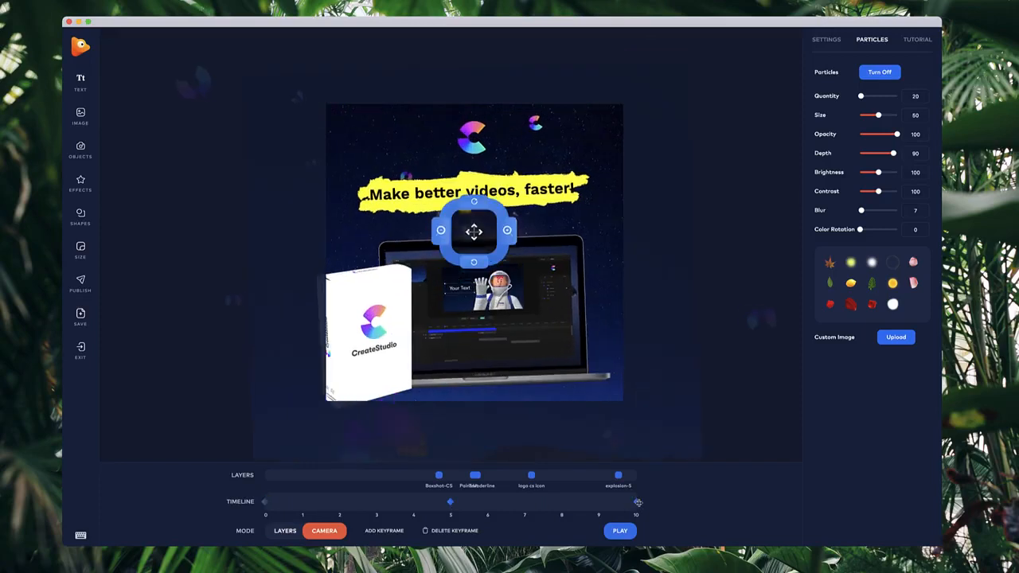
{"action": "left_click", "coordinate": [637, 503]}
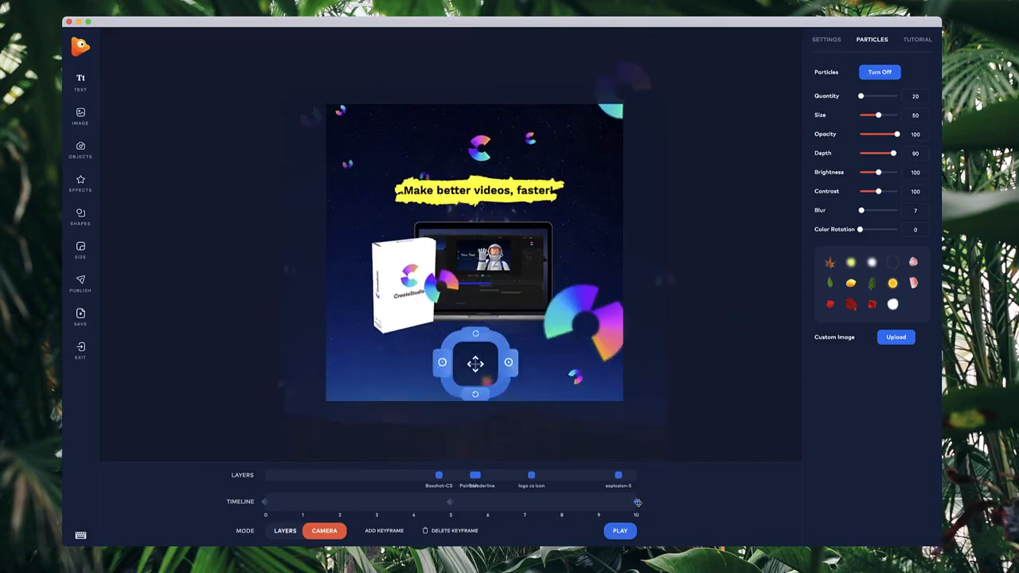
Zoom the camera slightly at the 10-second keyframe and return to layers mode.
{"action": "scroll", "coordinate": [506, 176], "scroll_direction": "up", "scroll_amount": 3}
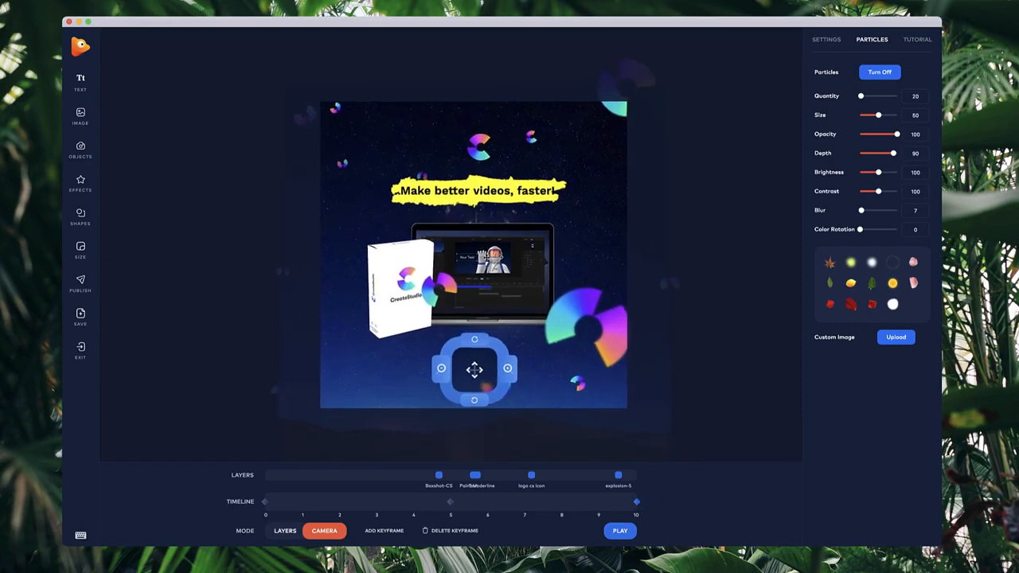
{"action": "scroll", "coordinate": [489, 226], "scroll_direction": "up", "scroll_amount": 2}
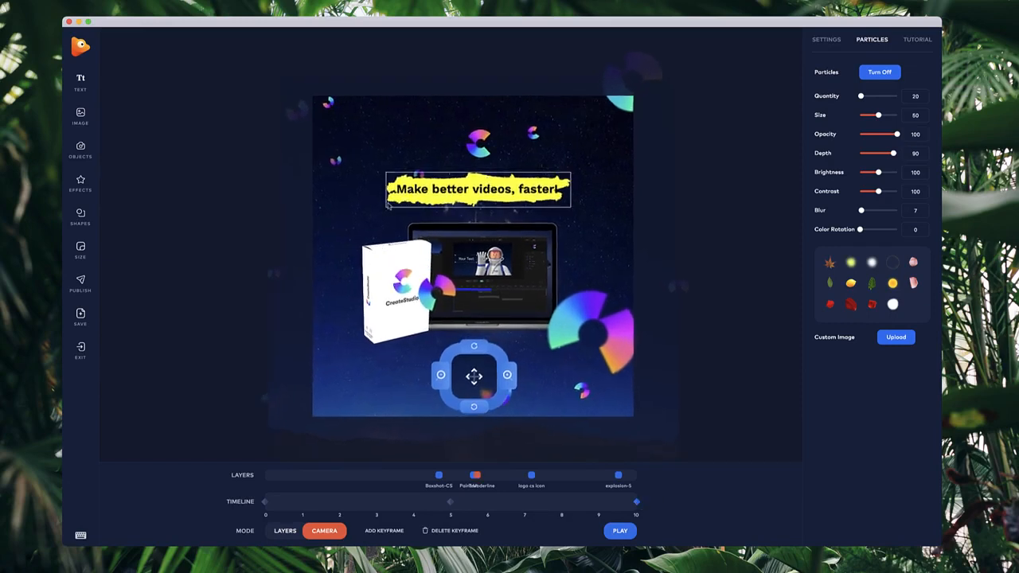
{"action": "left_click", "coordinate": [285, 530]}
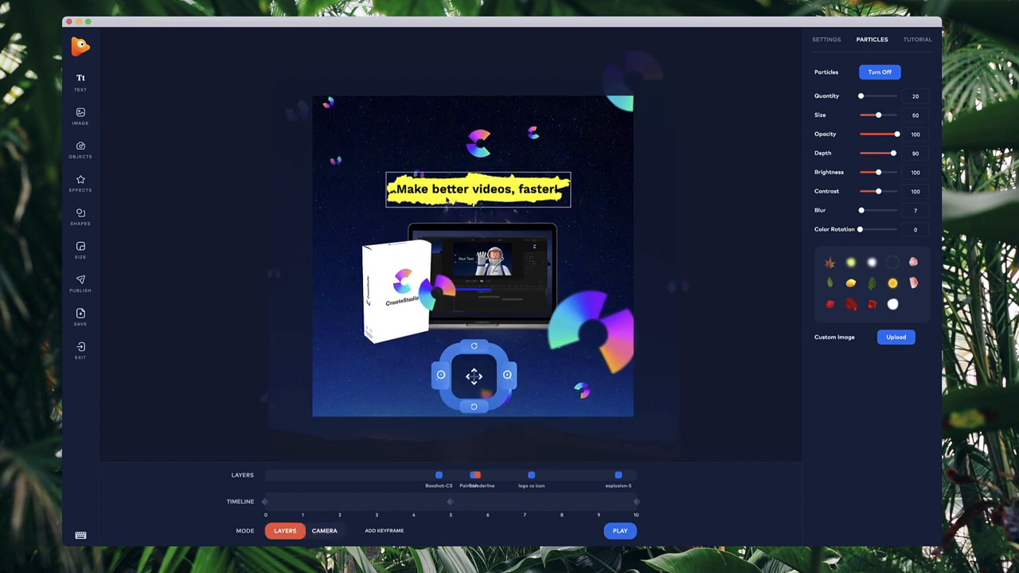
Nudge the product image group slightly up and to the left.
{"action": "left_click", "coordinate": [390, 206]}
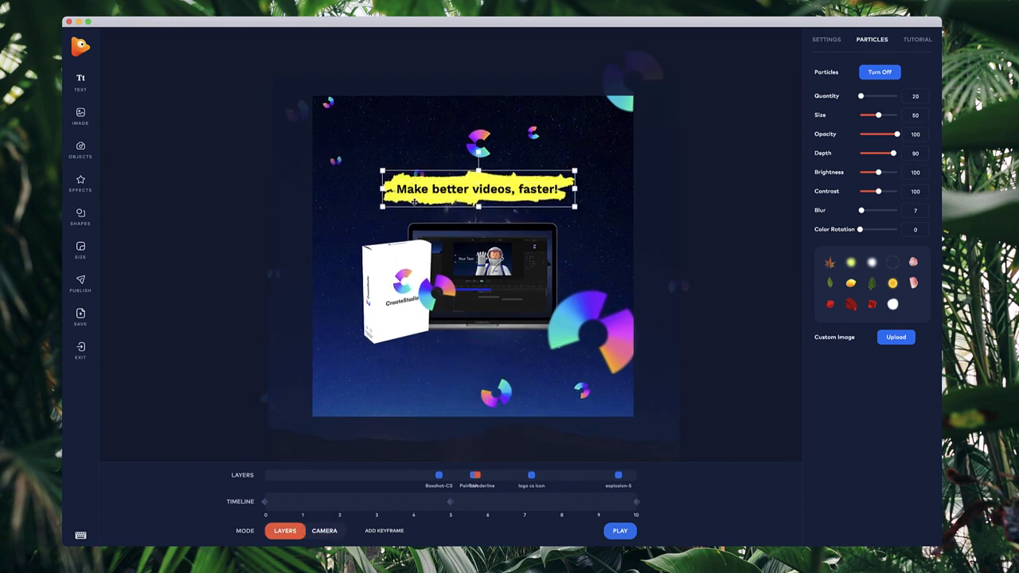
{"action": "left_click", "coordinate": [452, 265]}
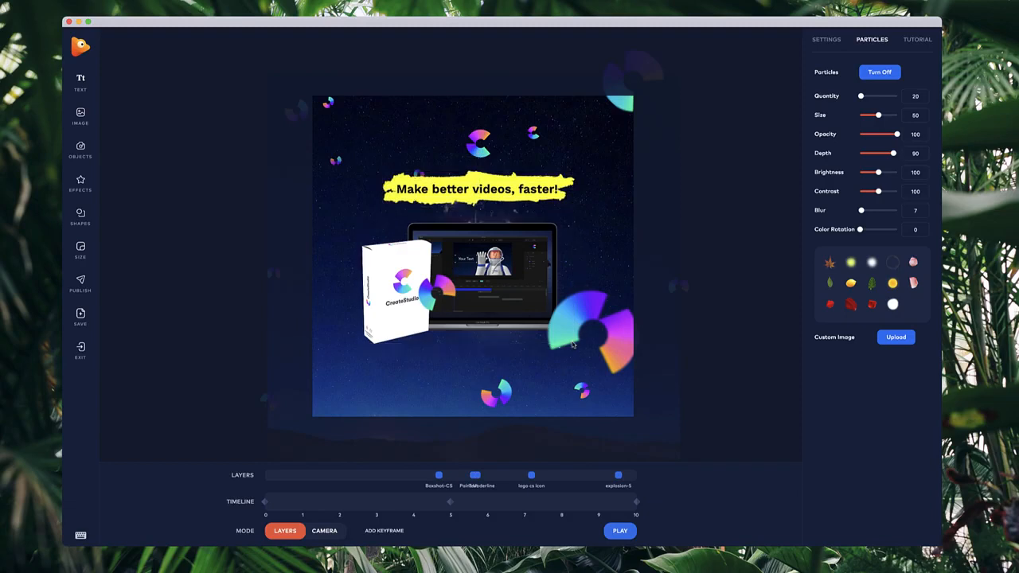
{"action": "left_click_drag", "start_coordinate": [573, 344], "coordinate": [583, 350]}
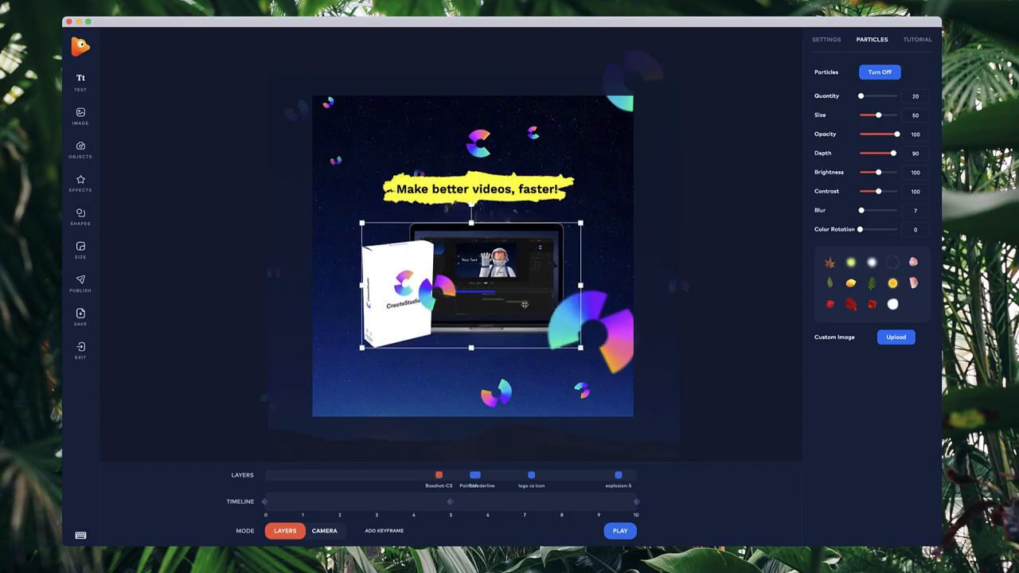
{"action": "left_click_drag", "start_coordinate": [524, 303], "coordinate": [520, 301]}
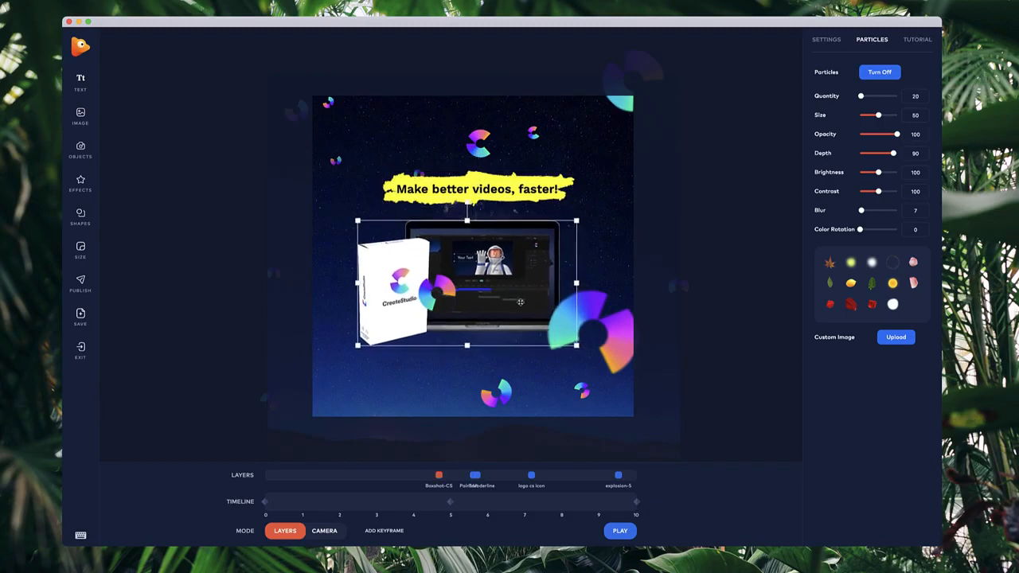
Preview the animation playback.
{"action": "left_click", "coordinate": [621, 531]}
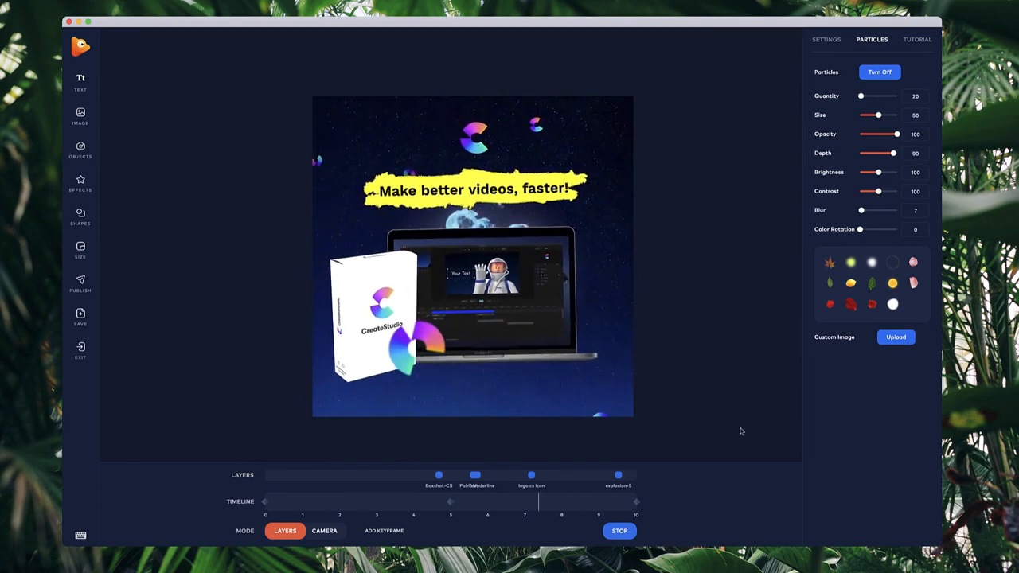
{"action": "left_click", "coordinate": [619, 530]}
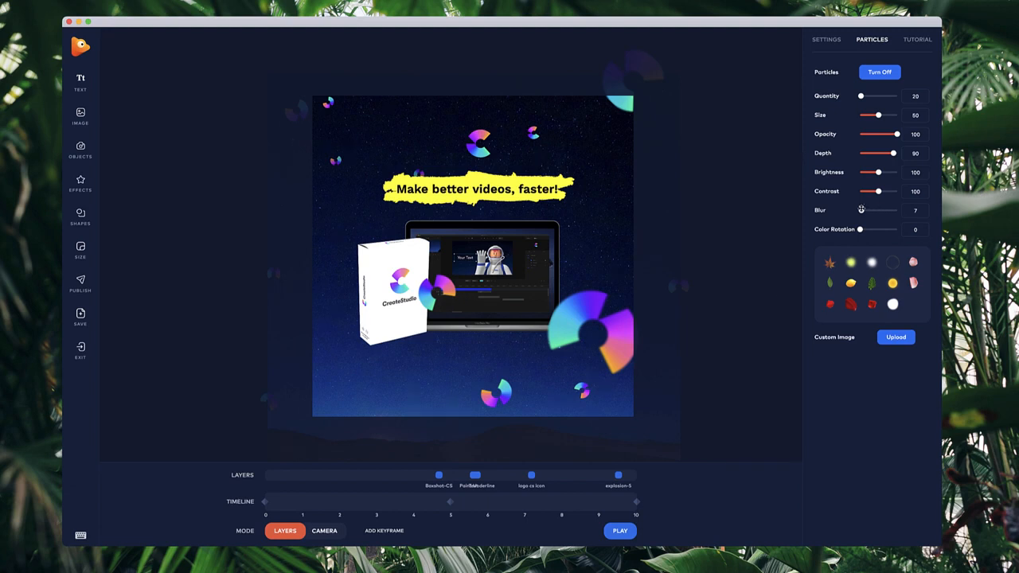
Set the particle blur to 0 and play the preview.
{"action": "left_click_drag", "start_coordinate": [861, 210], "coordinate": [851, 212]}
{"action": "left_click_drag", "start_coordinate": [858, 210], "coordinate": [853, 211]}
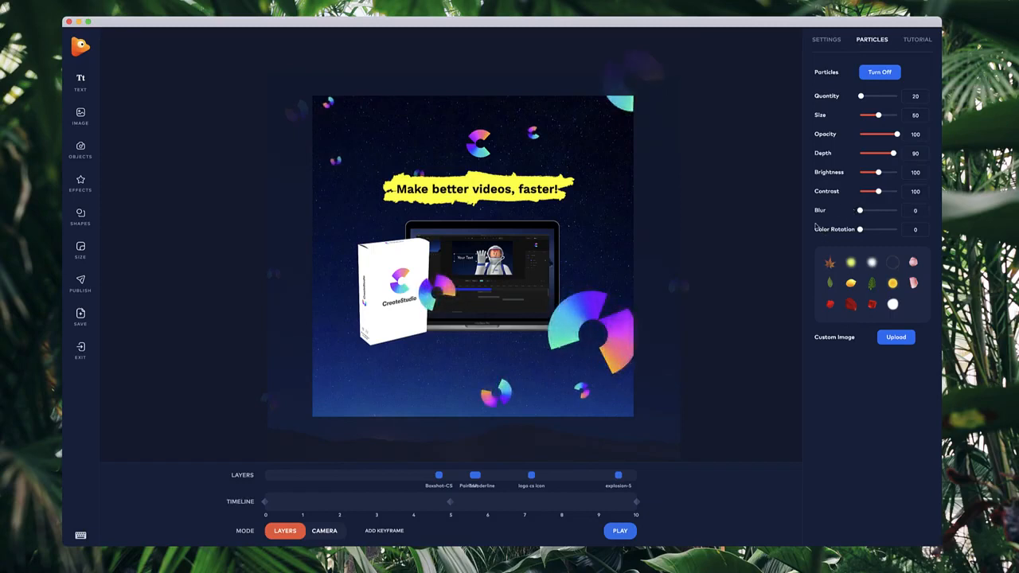
{"action": "left_click", "coordinate": [620, 531]}
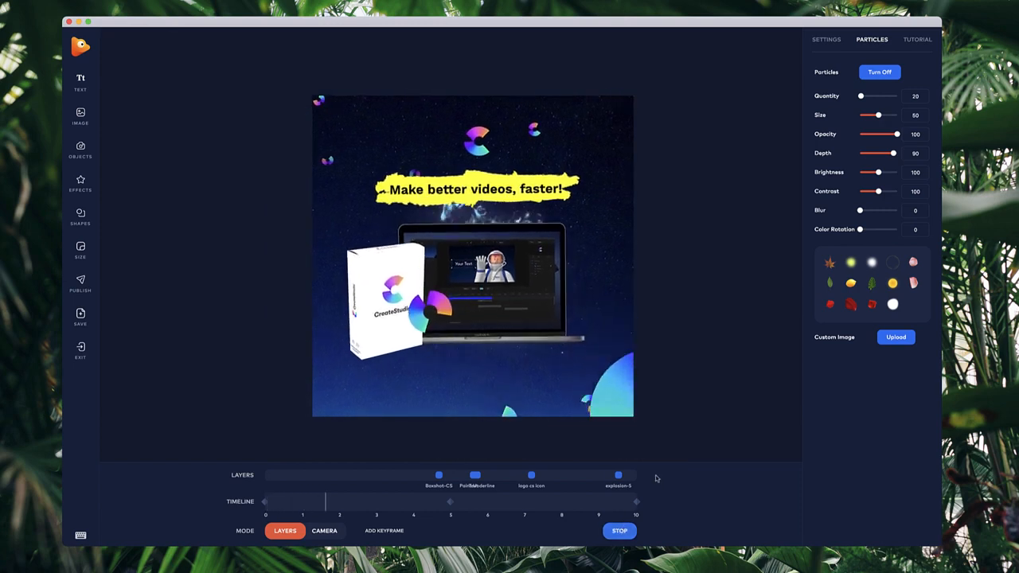